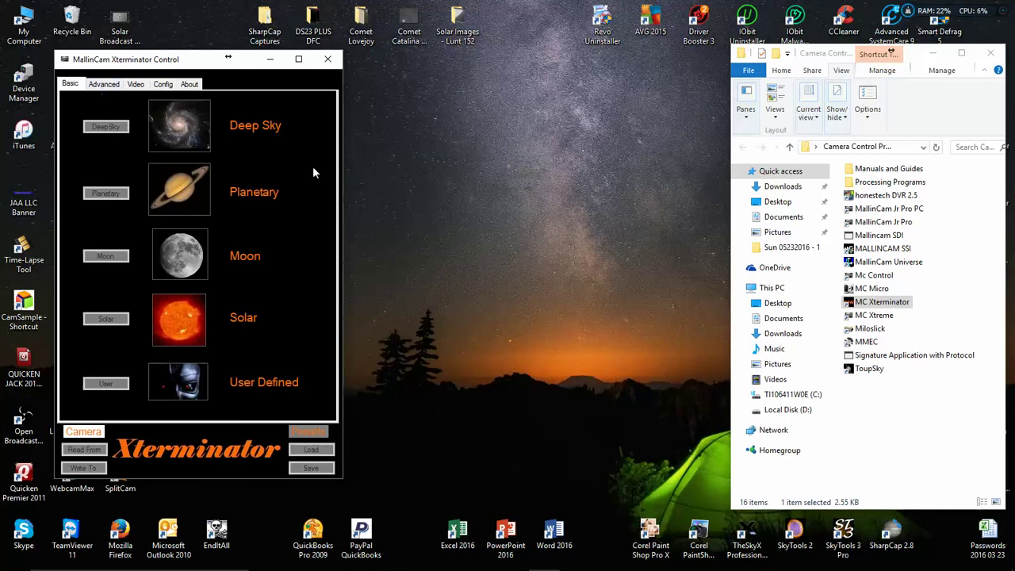
Step: Stop the camera's safety timer and accept the crash warning to unlock the advanced controls
{"action": "left_click", "coordinate": [104, 84]}
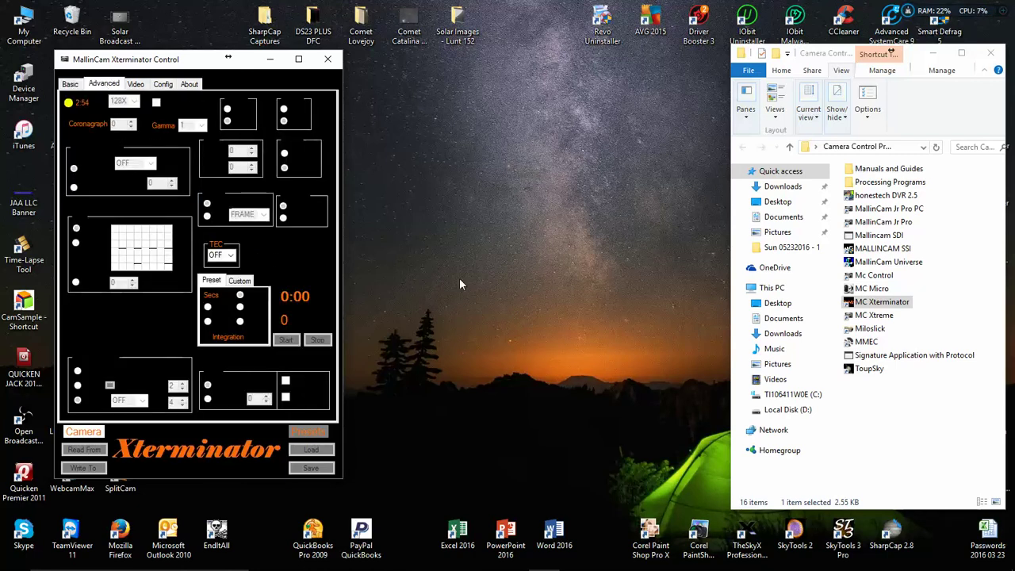
{"action": "left_click", "coordinate": [69, 104]}
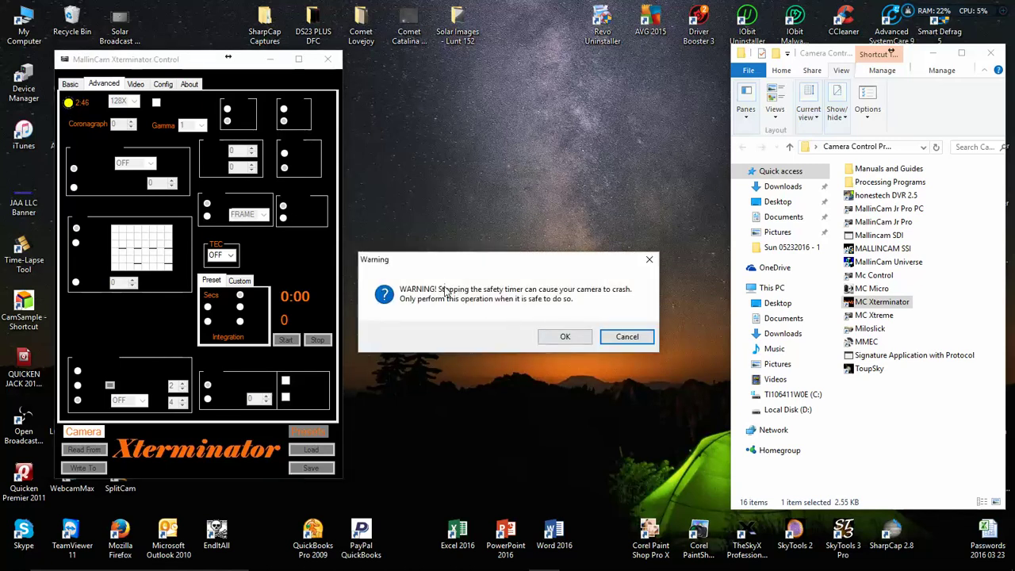
{"action": "left_click", "coordinate": [567, 337]}
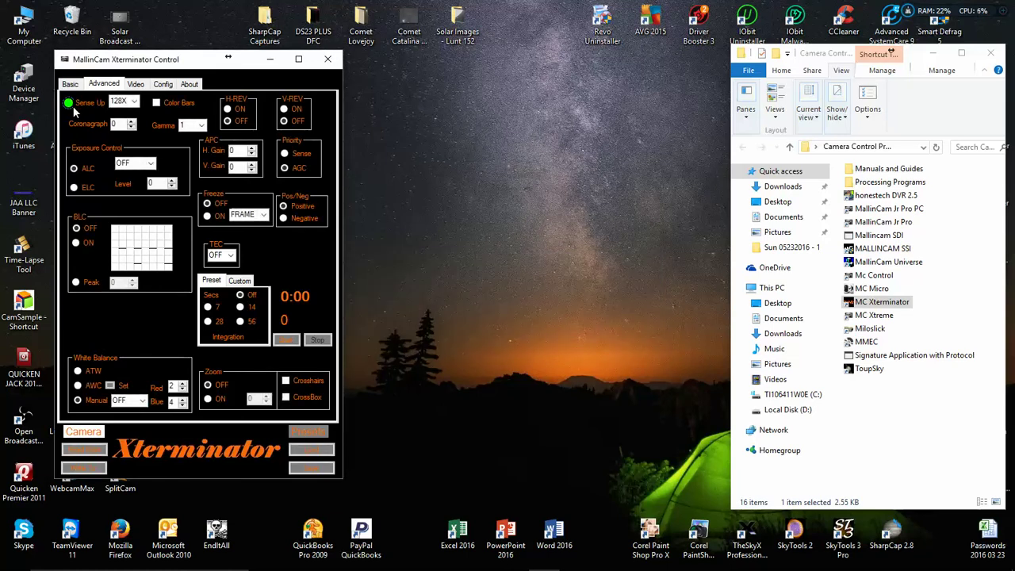
Step: Send the Planetary preset to the camera
{"action": "left_click", "coordinate": [72, 85]}
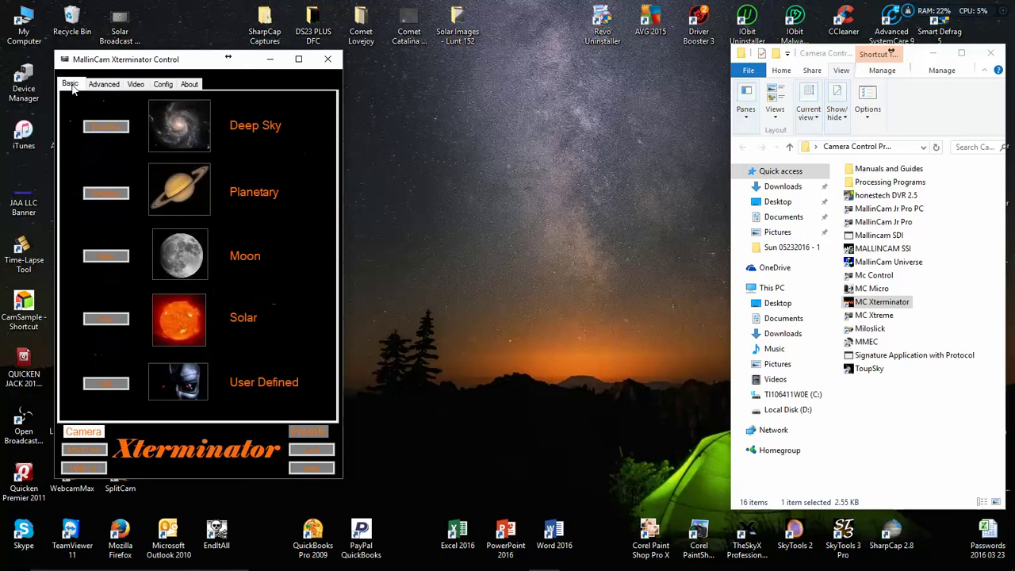
{"action": "left_click", "coordinate": [104, 194]}
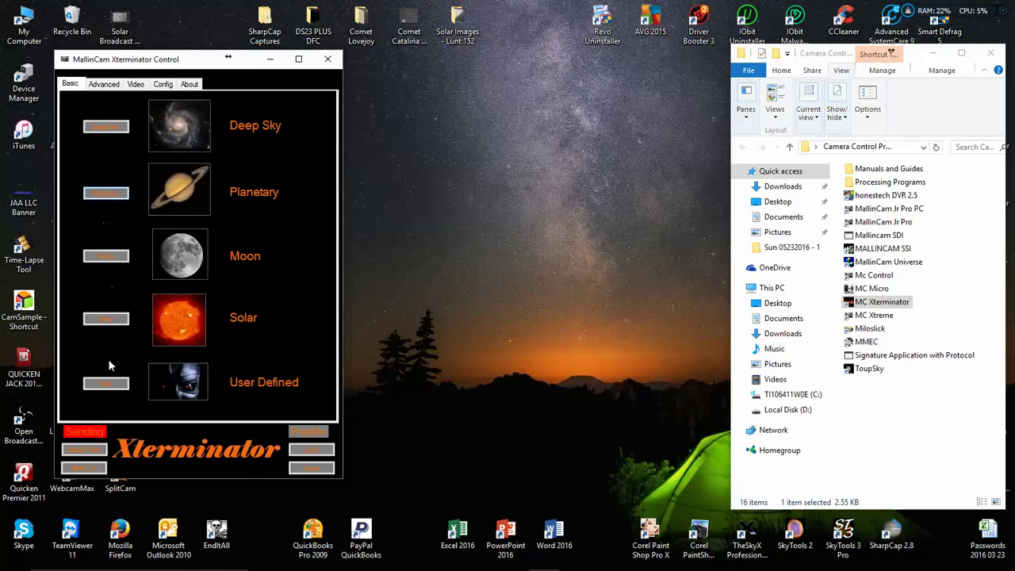
{"action": "left_click", "coordinate": [99, 437]}
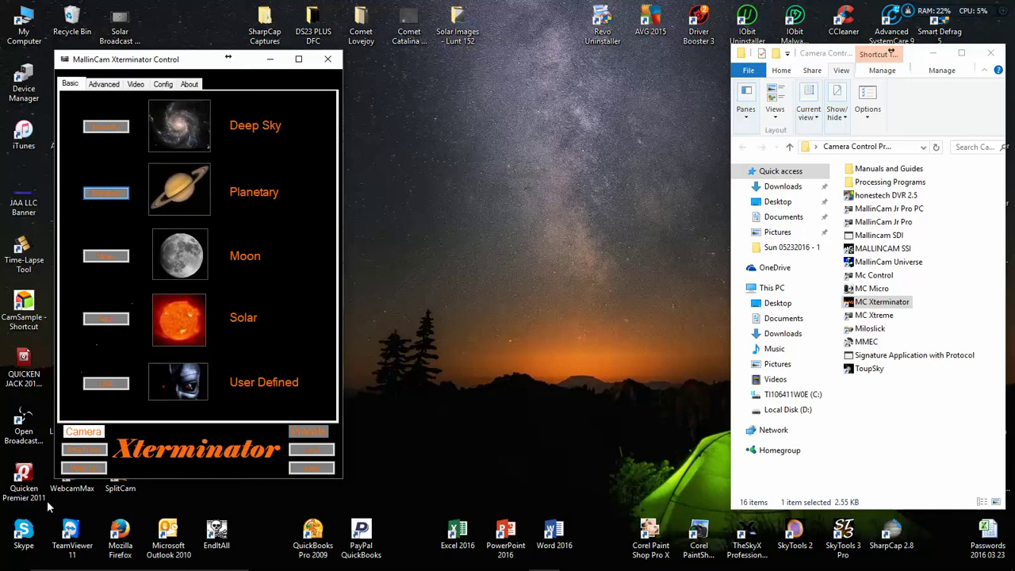
Step: Check the COM ports and the sound, video and game controllers in Device Manager, and close it
{"action": "mouse_move", "coordinate": [35, 568]}
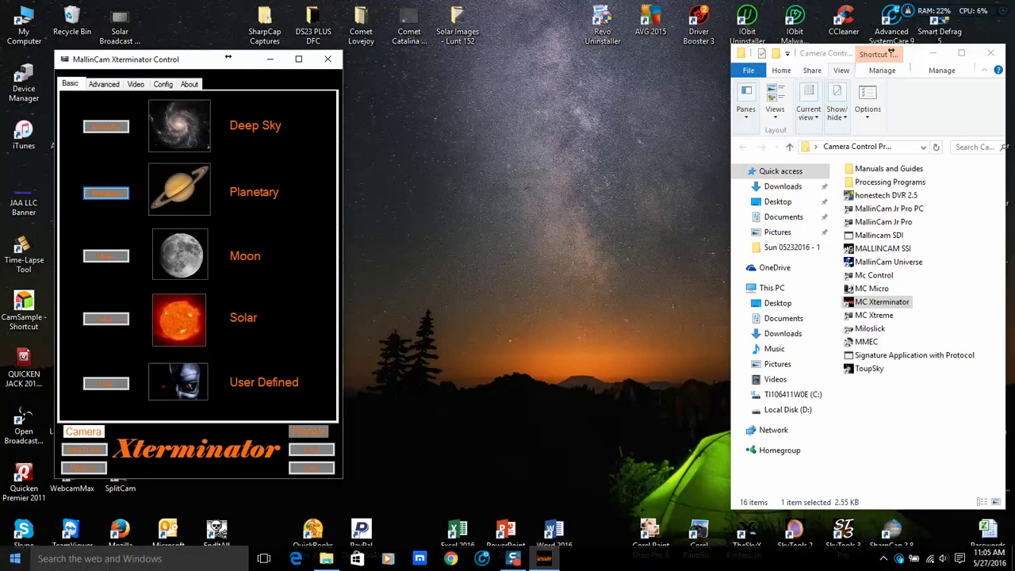
{"action": "right_click", "coordinate": [16, 560]}
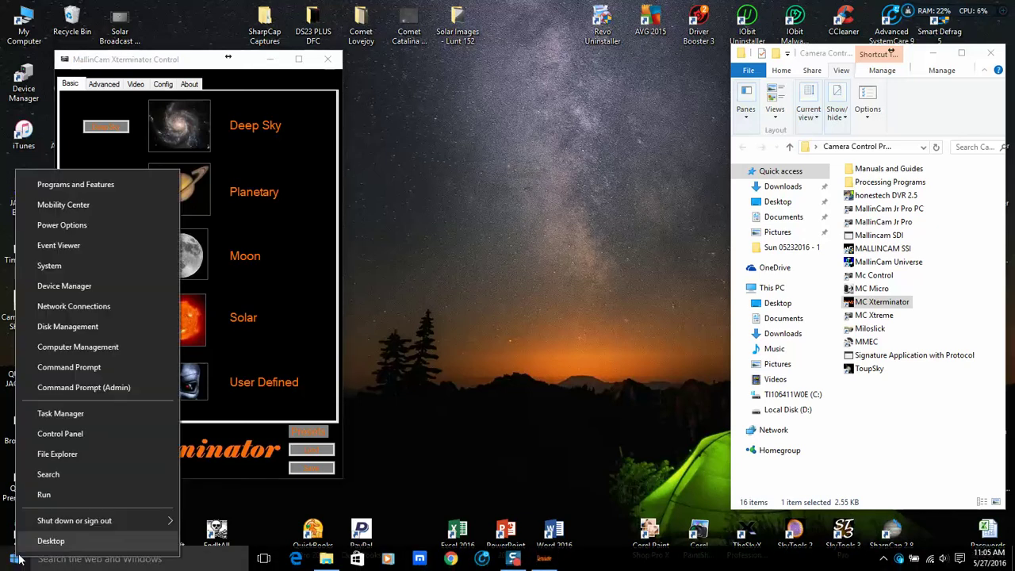
{"action": "left_click", "coordinate": [81, 285]}
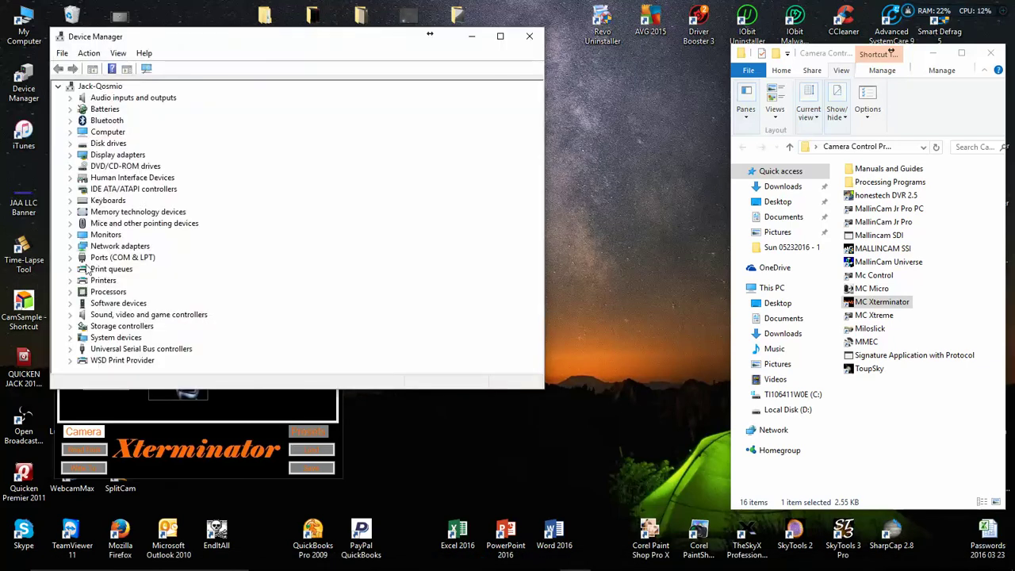
{"action": "left_click", "coordinate": [70, 257]}
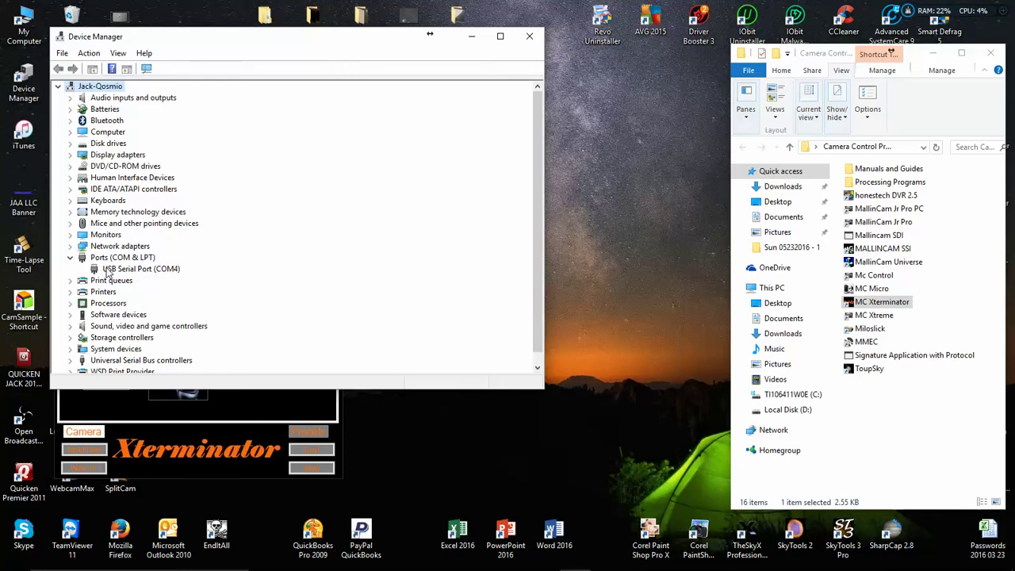
{"action": "left_click", "coordinate": [71, 328]}
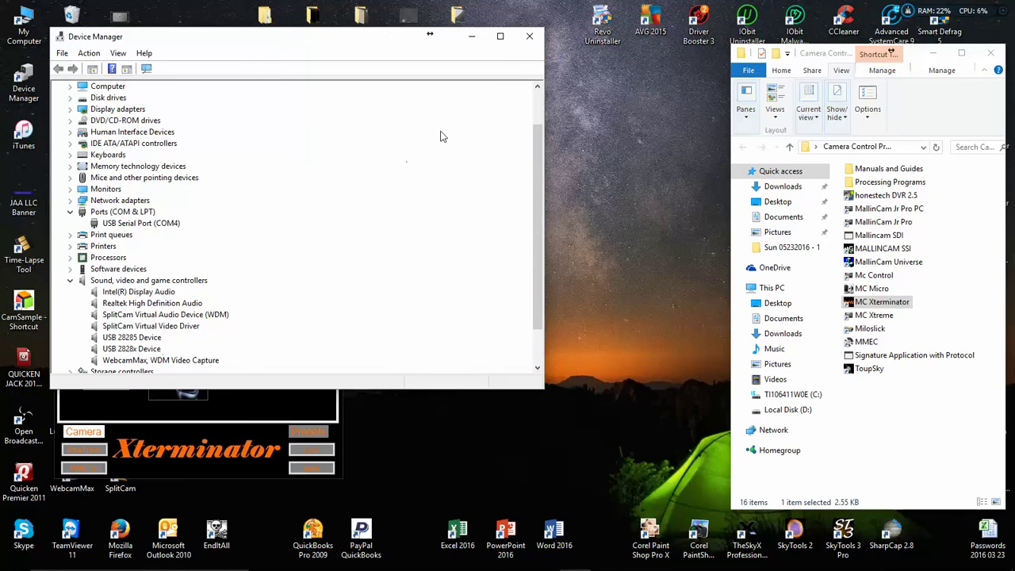
{"action": "left_click", "coordinate": [530, 38]}
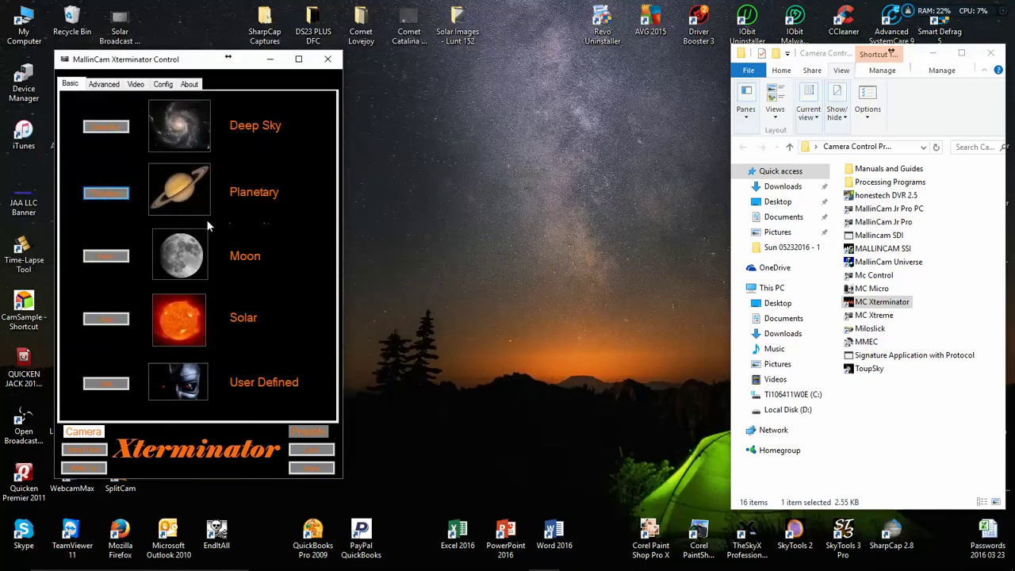
Step: Select USB 2828x Device as the video capture device with the Video Composite channel
{"action": "left_click", "coordinate": [136, 85]}
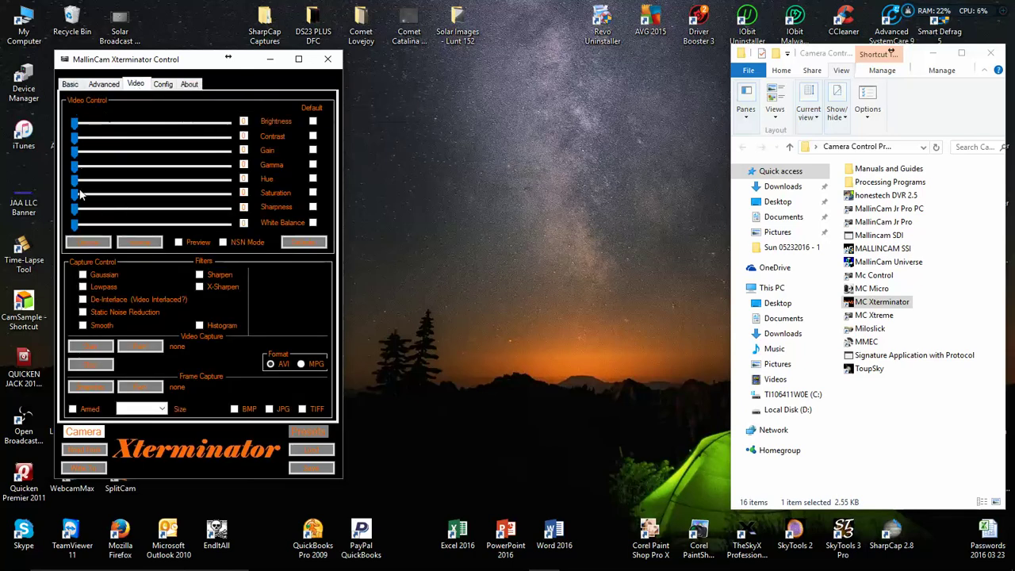
{"action": "left_click", "coordinate": [88, 243]}
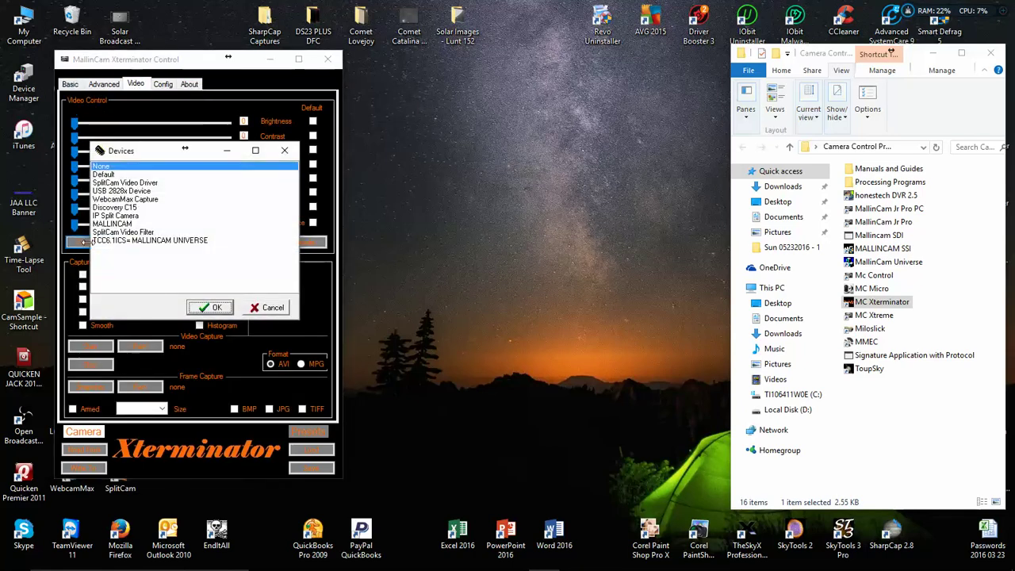
{"action": "left_click", "coordinate": [123, 192]}
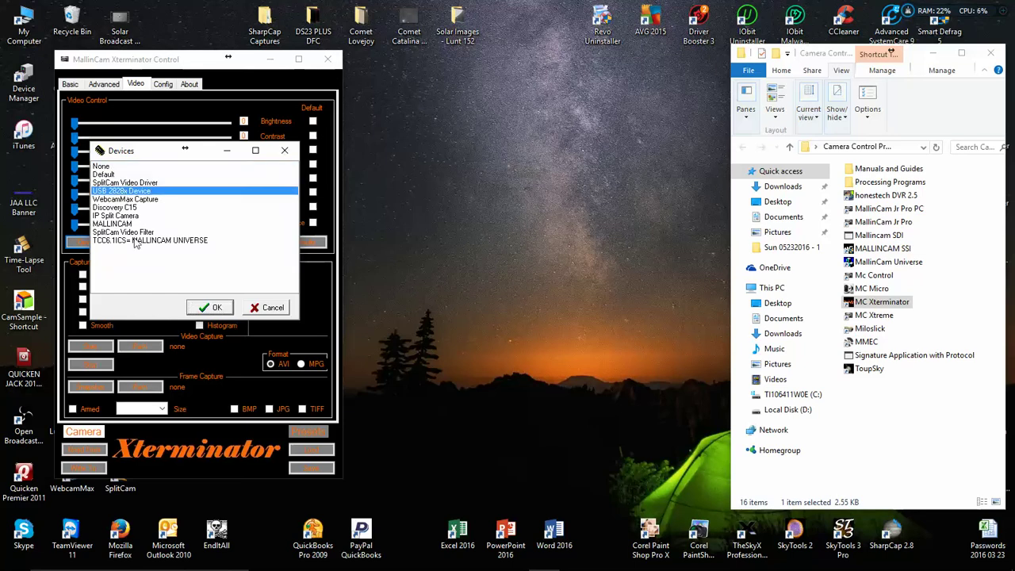
{"action": "left_click", "coordinate": [210, 307]}
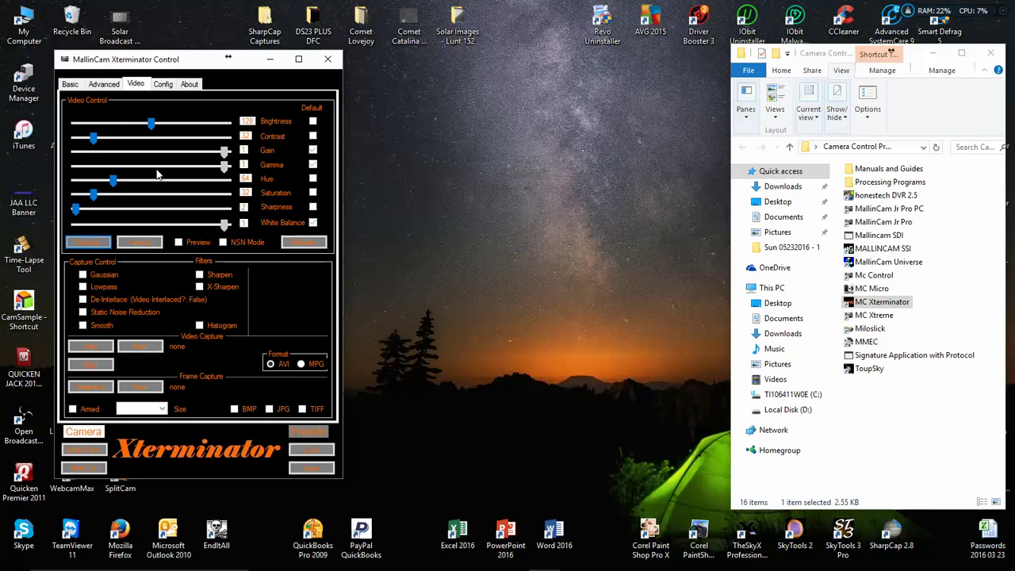
{"action": "left_click", "coordinate": [147, 247]}
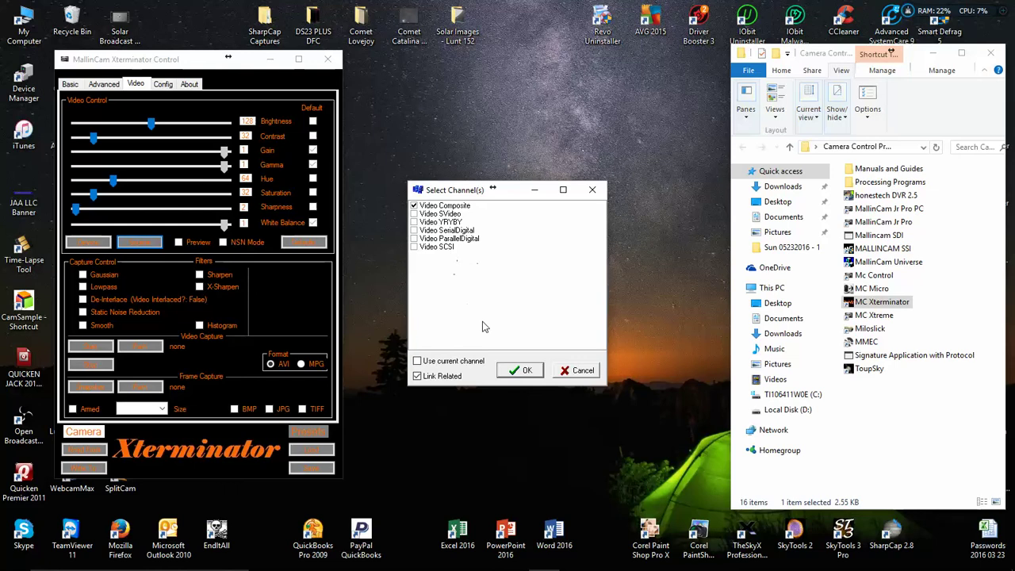
{"action": "left_click", "coordinate": [521, 371]}
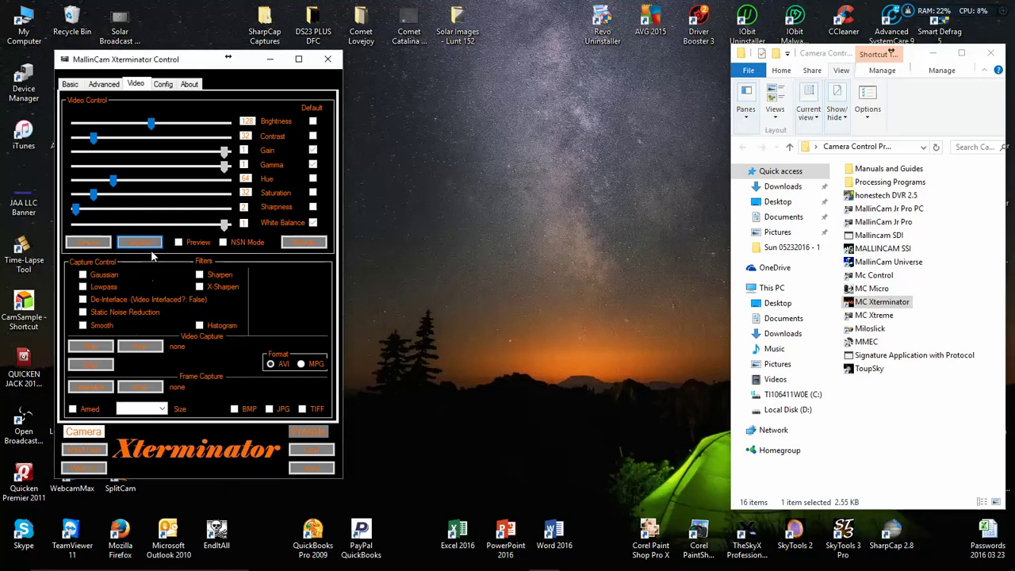
Step: Turn on the live video preview, place it beside the camera control window, and close the file explorer window
{"action": "left_click", "coordinate": [179, 244]}
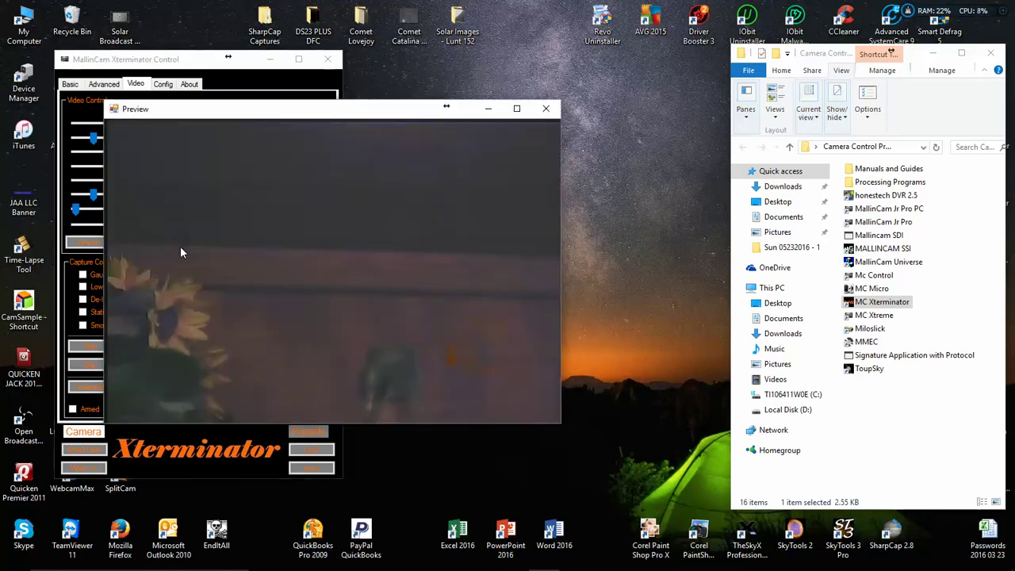
{"action": "left_click_drag", "start_coordinate": [313, 116], "coordinate": [564, 70]}
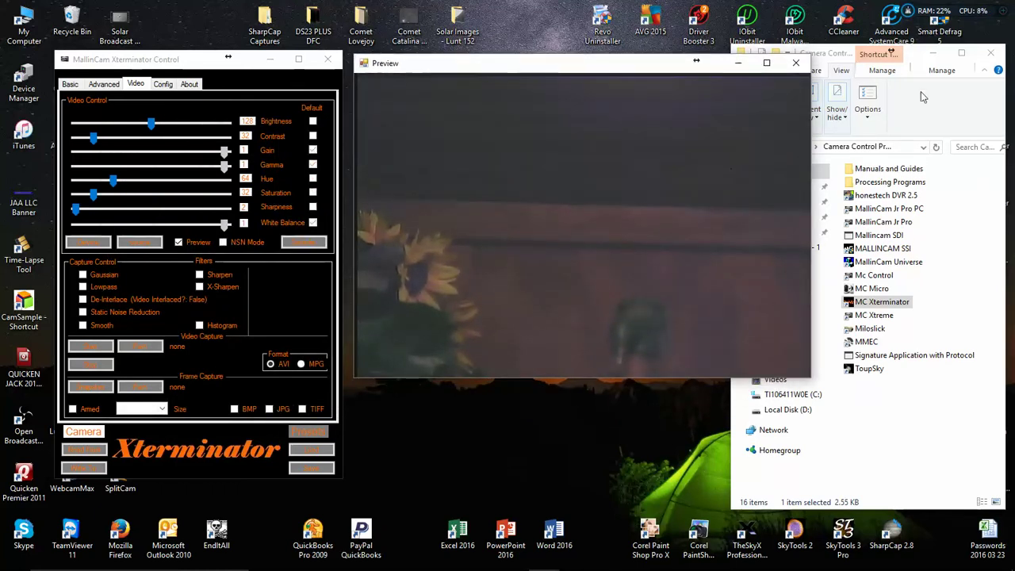
{"action": "left_click", "coordinate": [991, 54]}
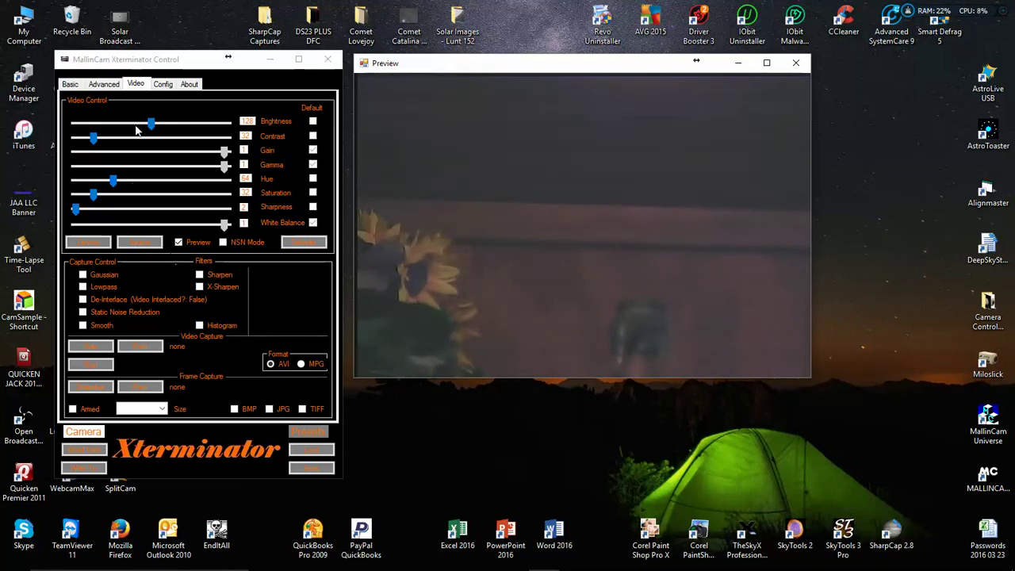
Step: Set the exposure control shutter speed to 1/1500 after trying 1/2000
{"action": "left_click", "coordinate": [102, 85]}
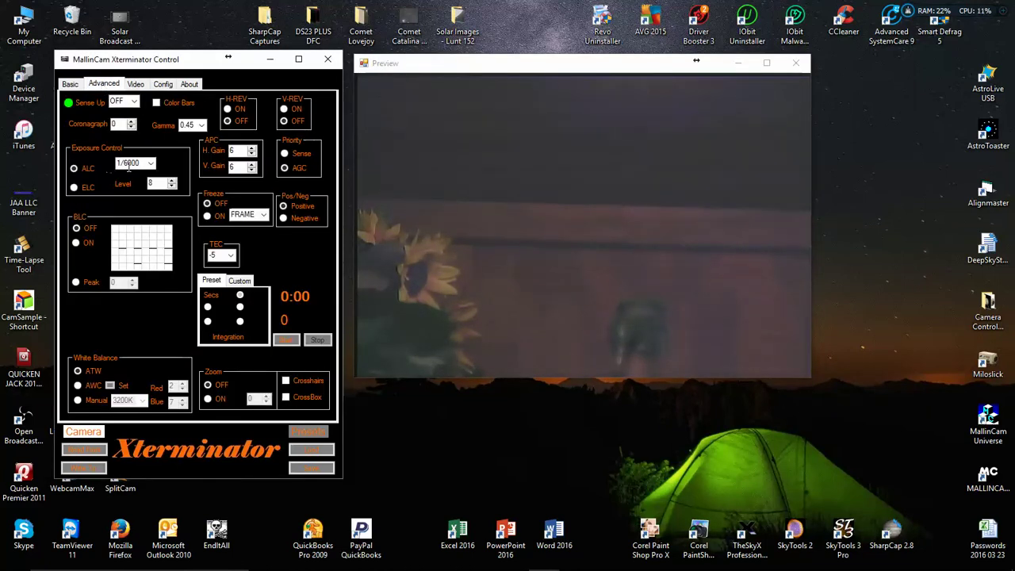
{"action": "left_click", "coordinate": [150, 163]}
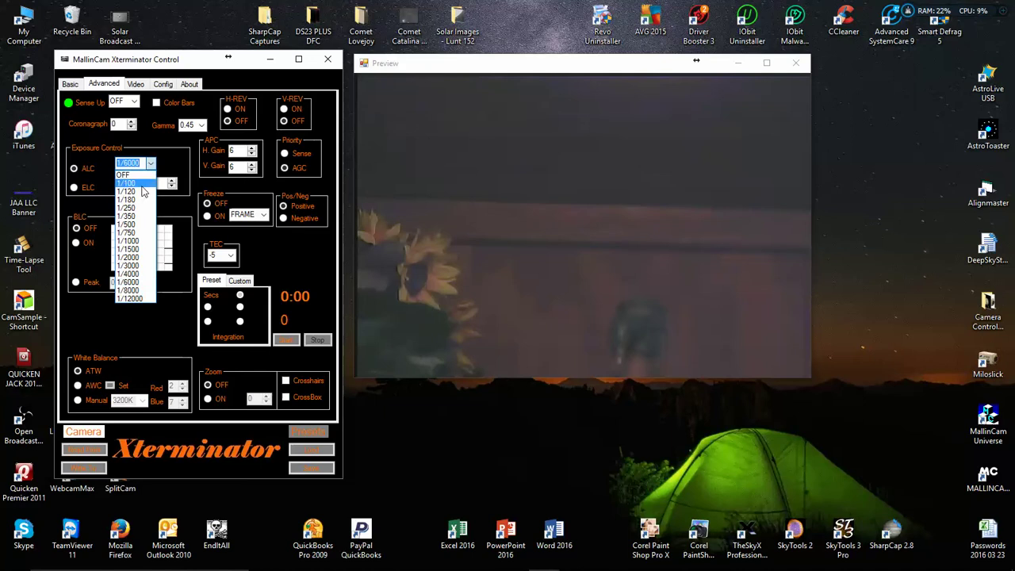
{"action": "left_click", "coordinate": [133, 257]}
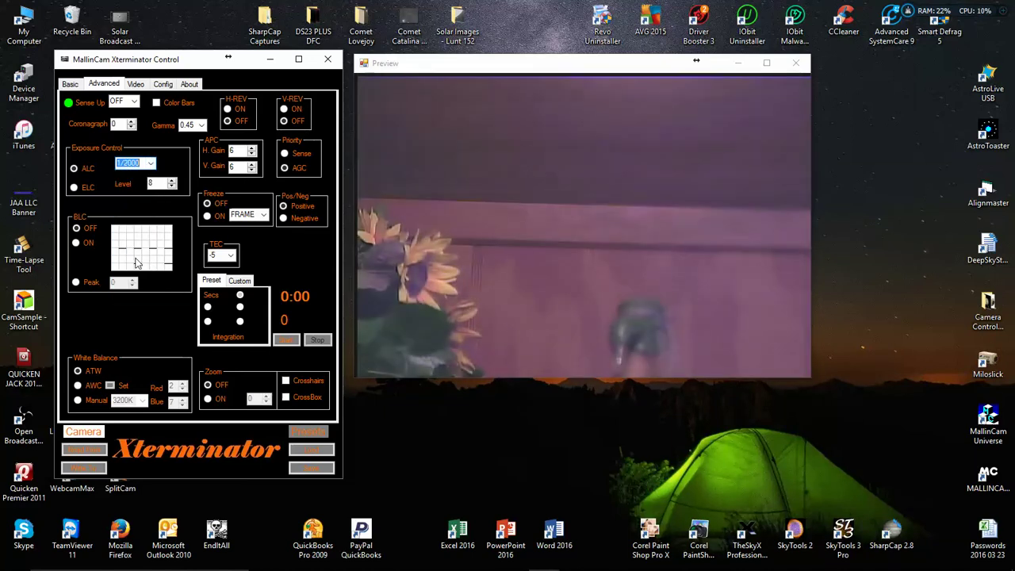
{"action": "left_click", "coordinate": [150, 163]}
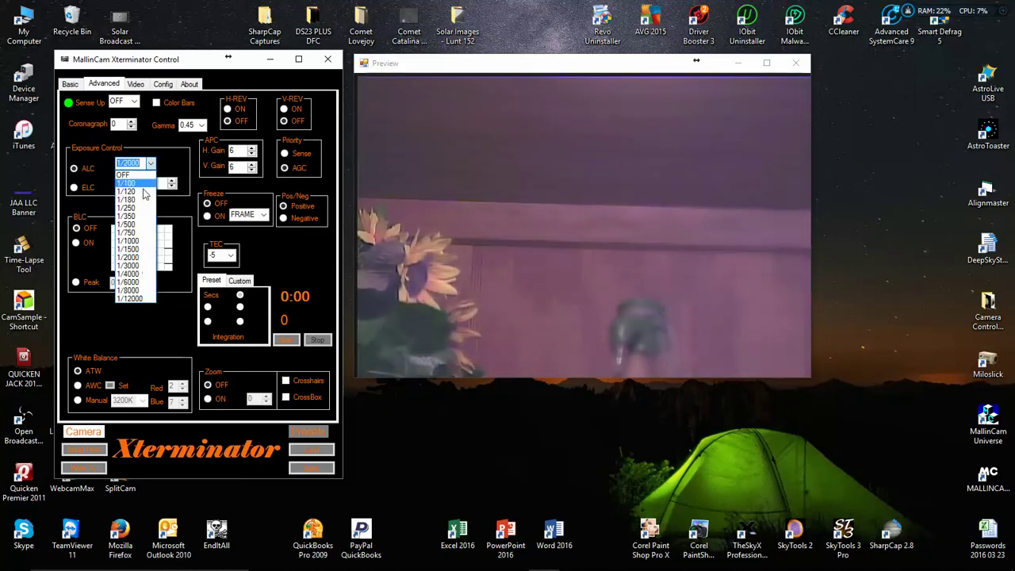
{"action": "left_click", "coordinate": [133, 250]}
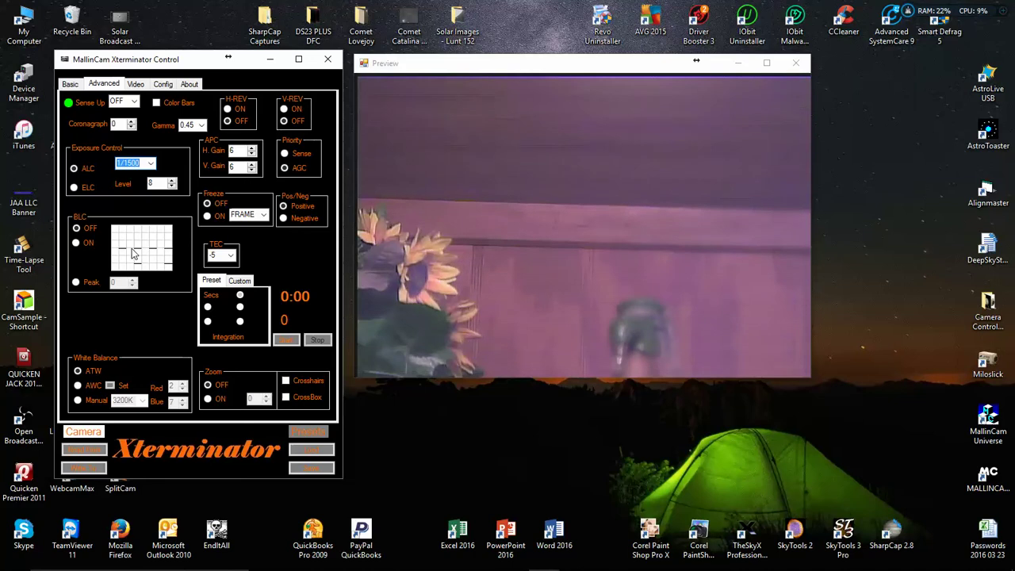
Step: Try gamma 1 and restore 0.45, and turn the color bars test pattern on and off
{"action": "left_click", "coordinate": [202, 125]}
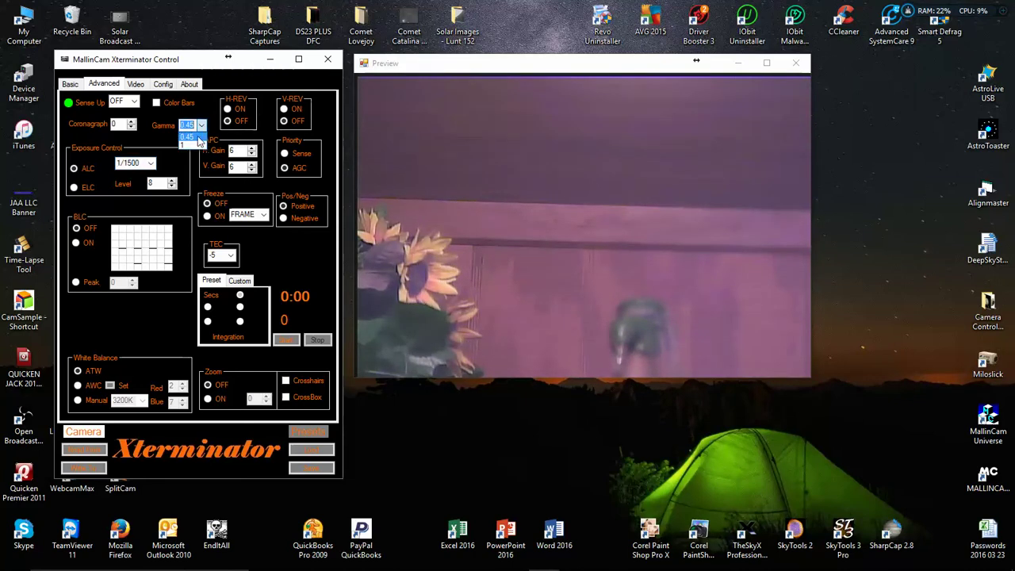
{"action": "left_click", "coordinate": [197, 144]}
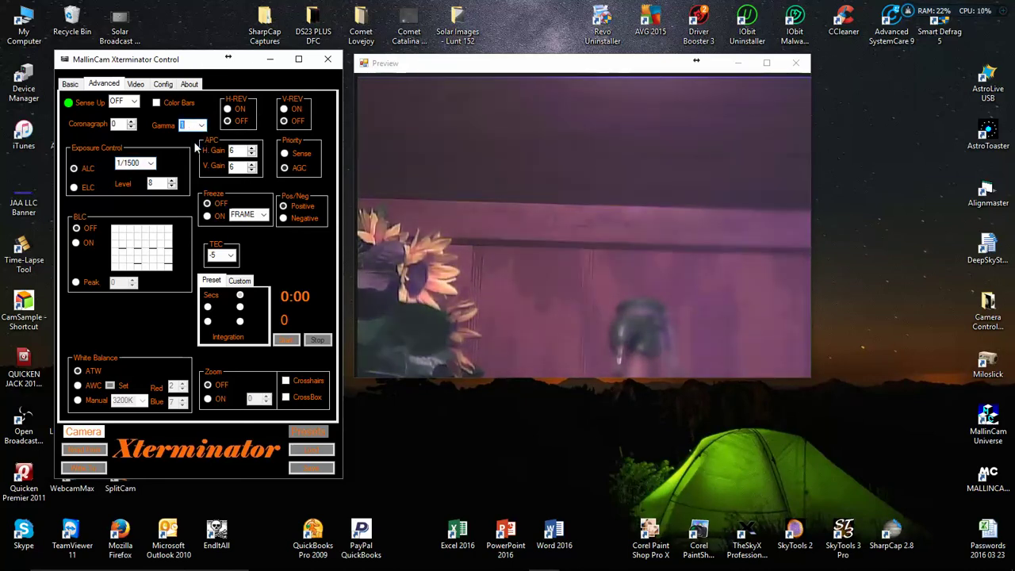
{"action": "left_click", "coordinate": [201, 125]}
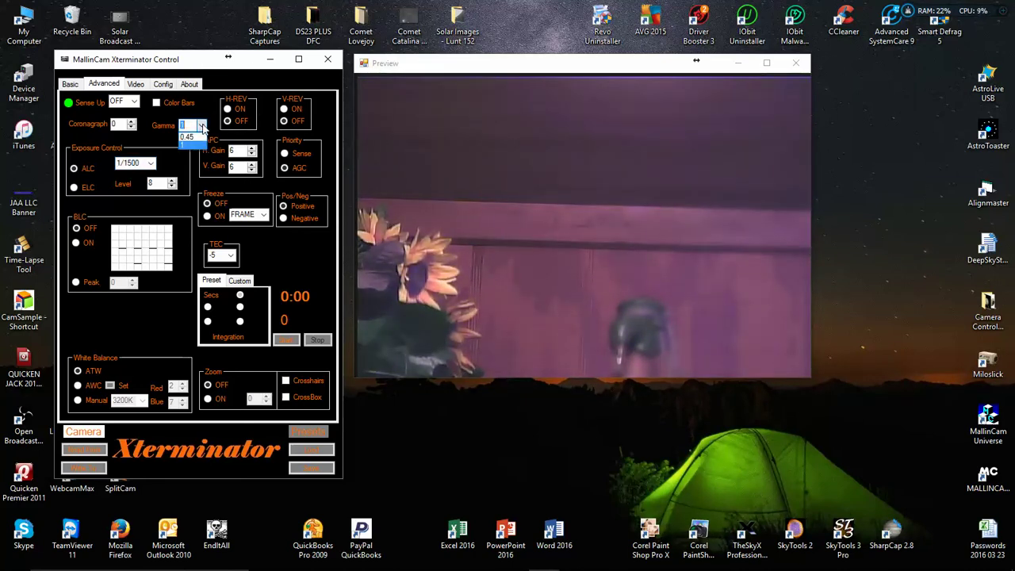
{"action": "left_click", "coordinate": [156, 103]}
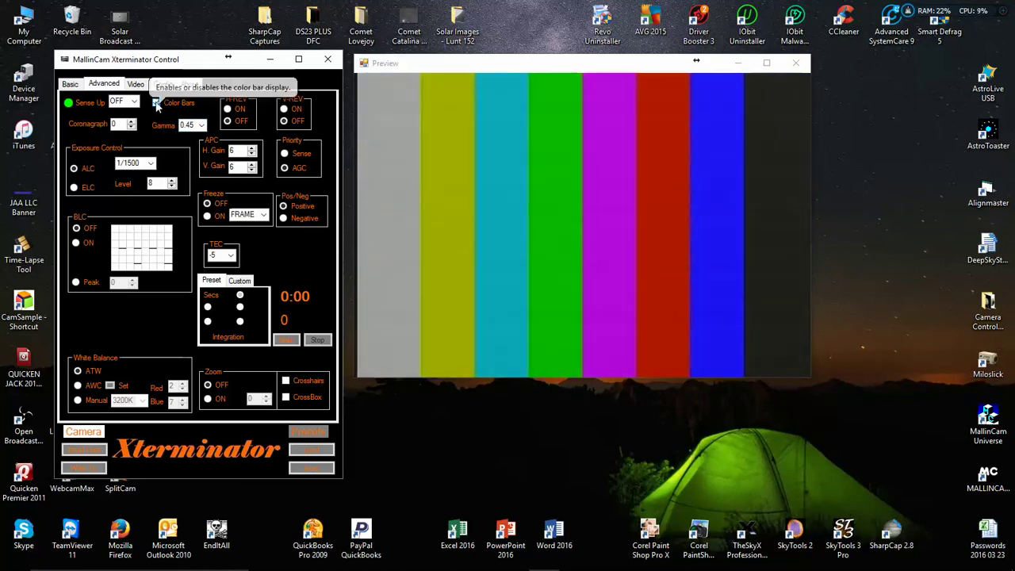
{"action": "left_click", "coordinate": [156, 104]}
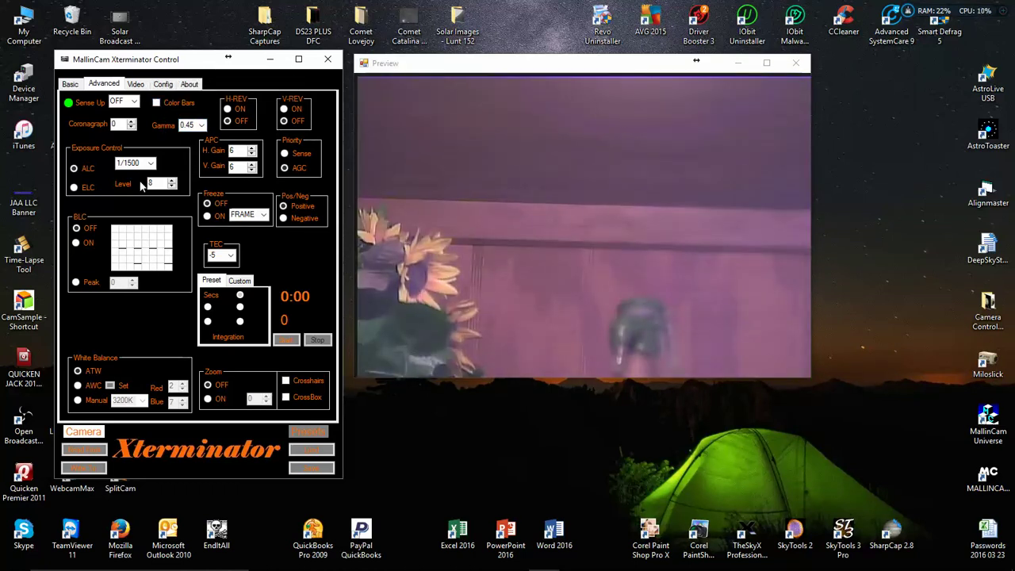
Step: Review the Video Composite and Video SVideo input channel options, and accept the channel selection
{"action": "left_click", "coordinate": [135, 84]}
{"action": "left_click", "coordinate": [139, 242]}
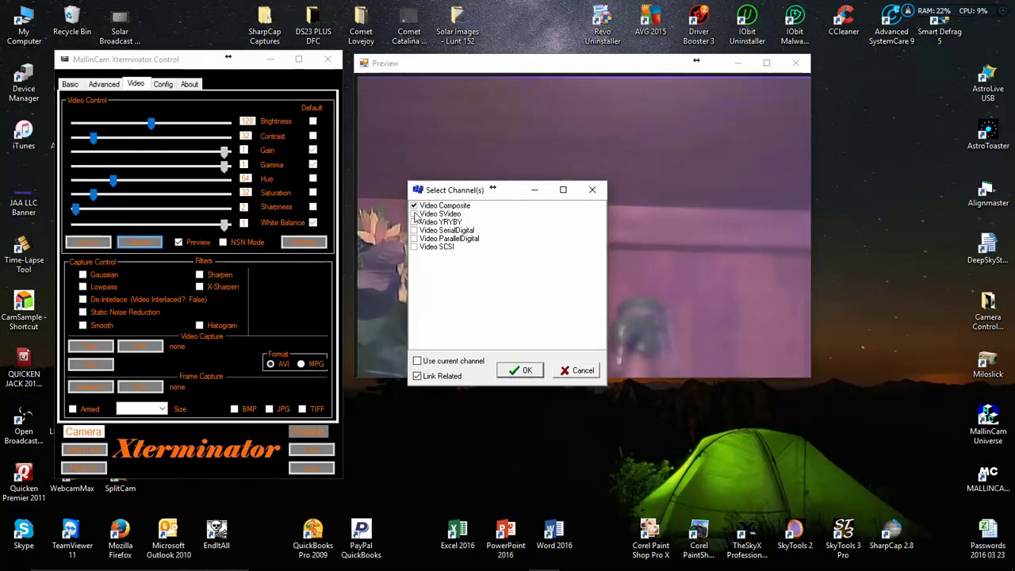
{"action": "left_click", "coordinate": [414, 214]}
{"action": "left_click", "coordinate": [522, 370]}
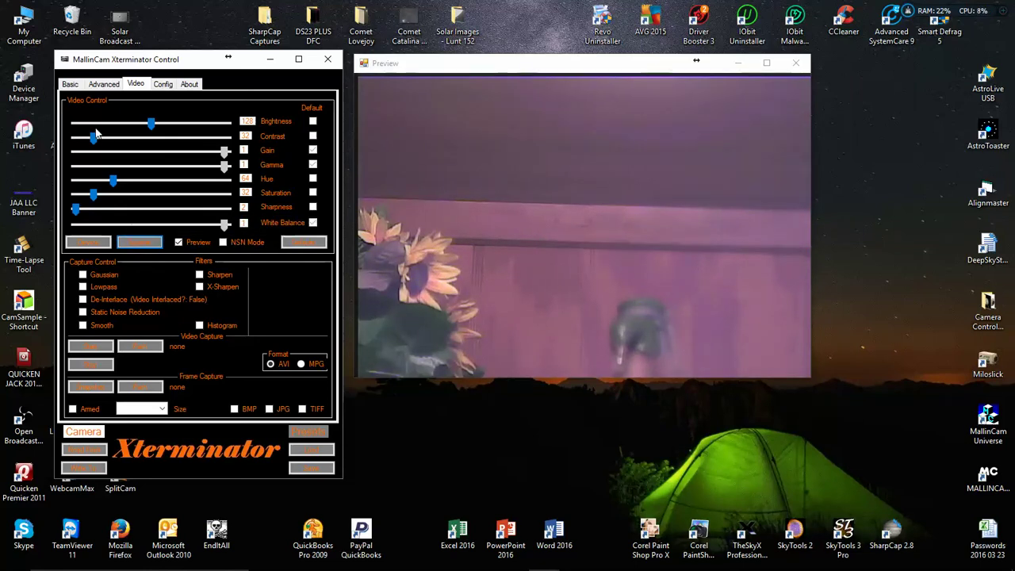
Step: Try a contrast of 64 and adjust the hue, and reset the video controls to their defaults
{"action": "left_click_drag", "start_coordinate": [97, 134], "coordinate": [114, 145]}
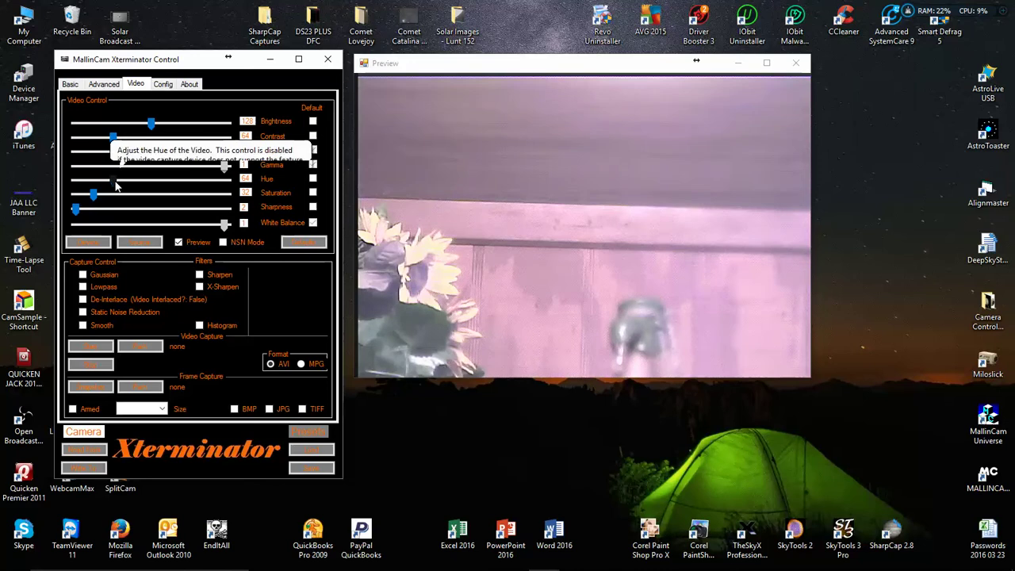
{"action": "mouse_move", "coordinate": [116, 182]}
{"action": "left_mouse_down"}
{"action": "mouse_move", "coordinate": [175, 182]}
{"action": "mouse_move", "coordinate": [112, 185]}
{"action": "left_mouse_up"}
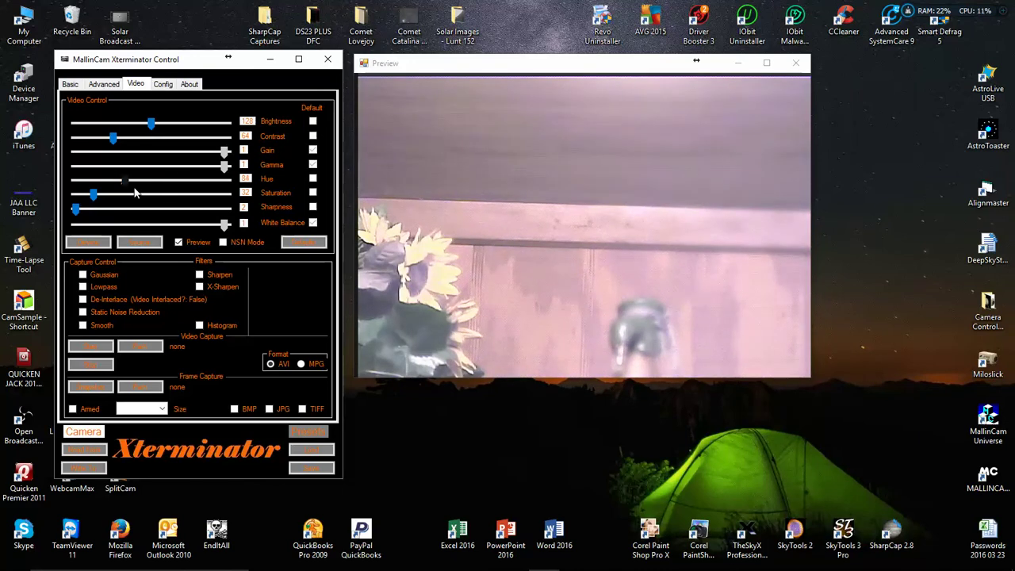
{"action": "left_click", "coordinate": [303, 242]}
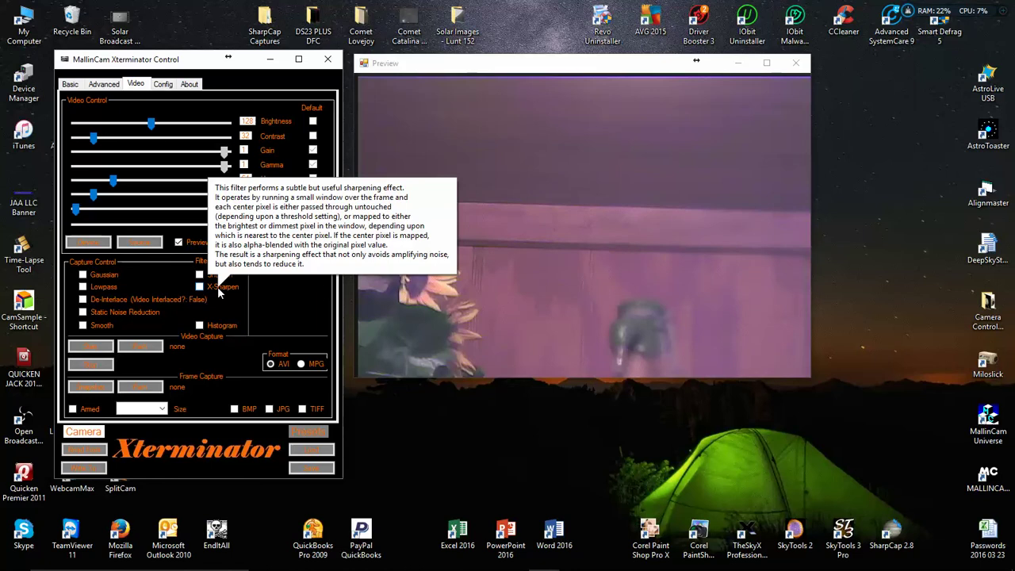
Step: Set the frame capture file to Temp in the Capture Tests folder inside TEST on the Desktop
{"action": "left_click", "coordinate": [146, 388]}
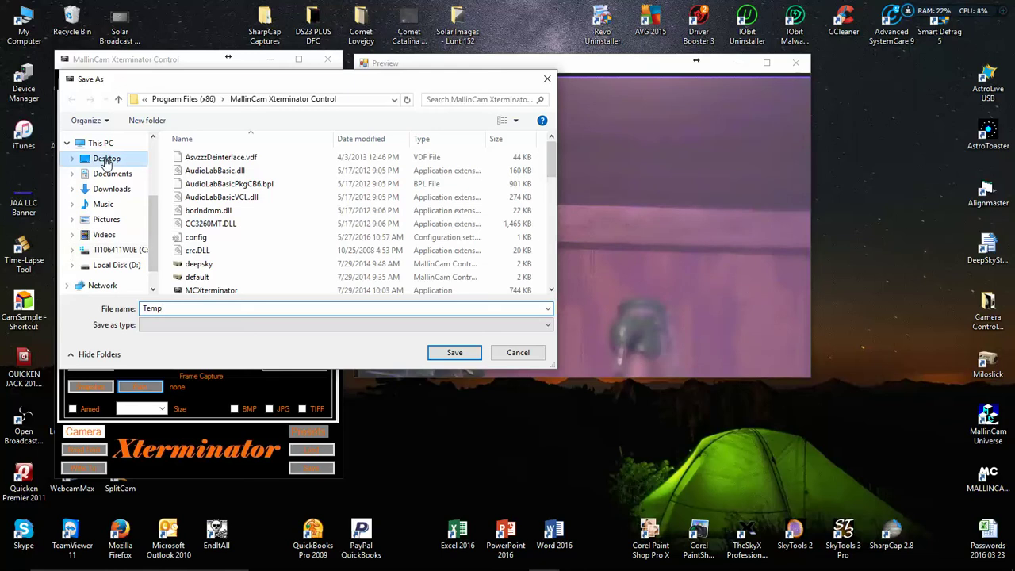
{"action": "left_click", "coordinate": [107, 161]}
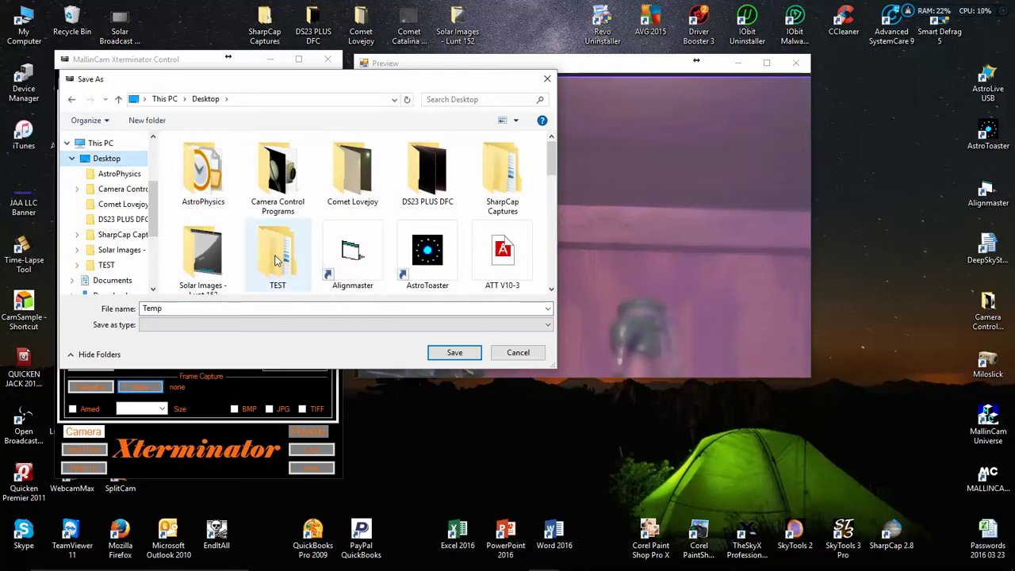
{"action": "double_click", "coordinate": [277, 260]}
{"action": "left_click", "coordinate": [199, 161]}
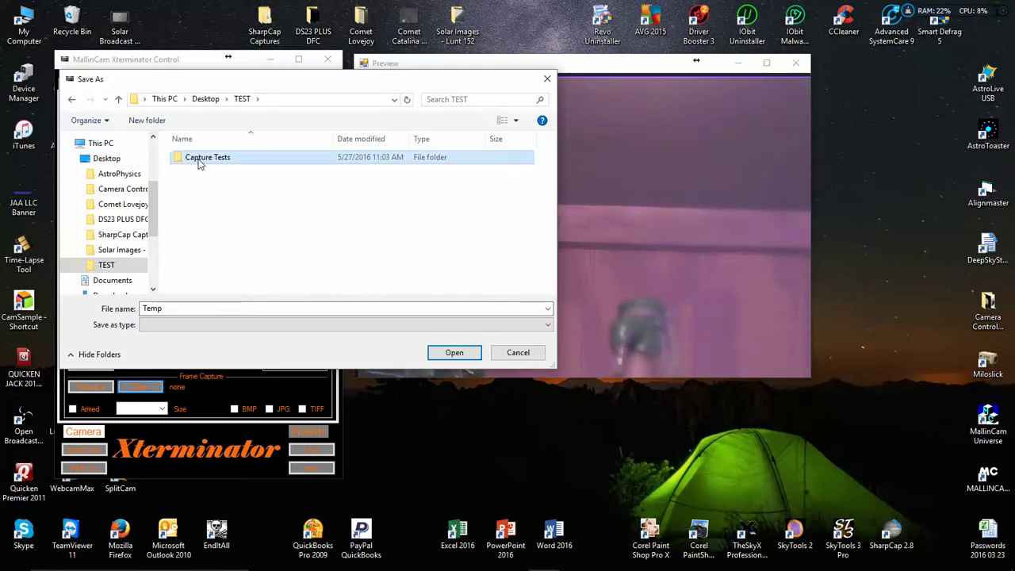
{"action": "double_click", "coordinate": [200, 161]}
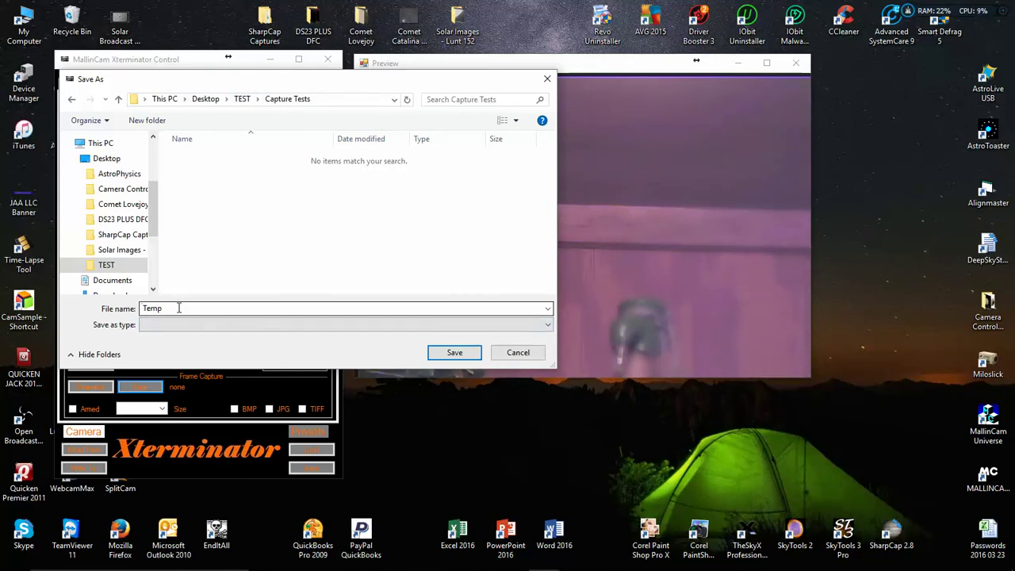
{"action": "left_click", "coordinate": [454, 353]}
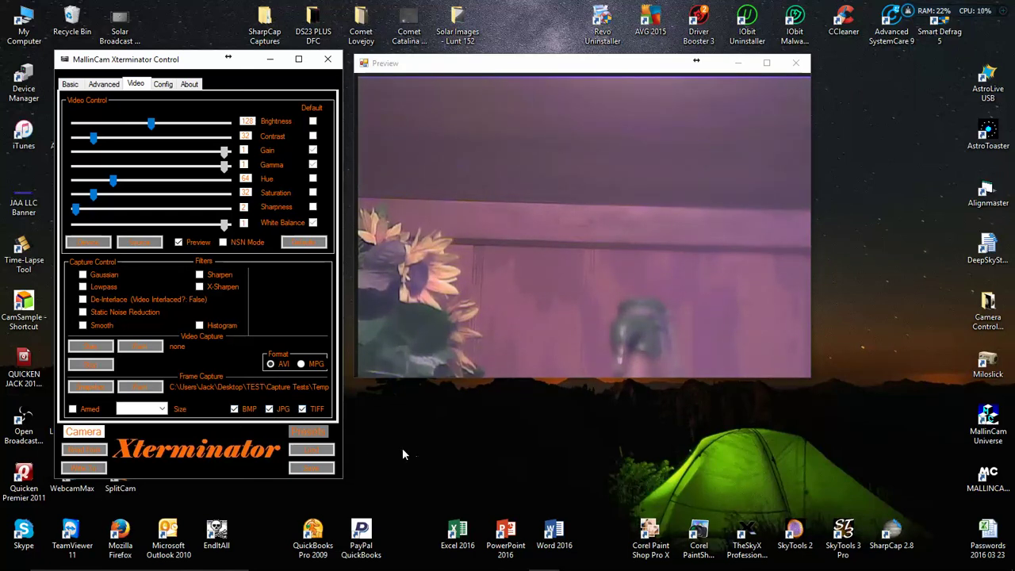
Step: Set the frame capture size to 800 X 600 and capture a frame in BMP, JPG and TIFF formats
{"action": "left_click", "coordinate": [161, 409]}
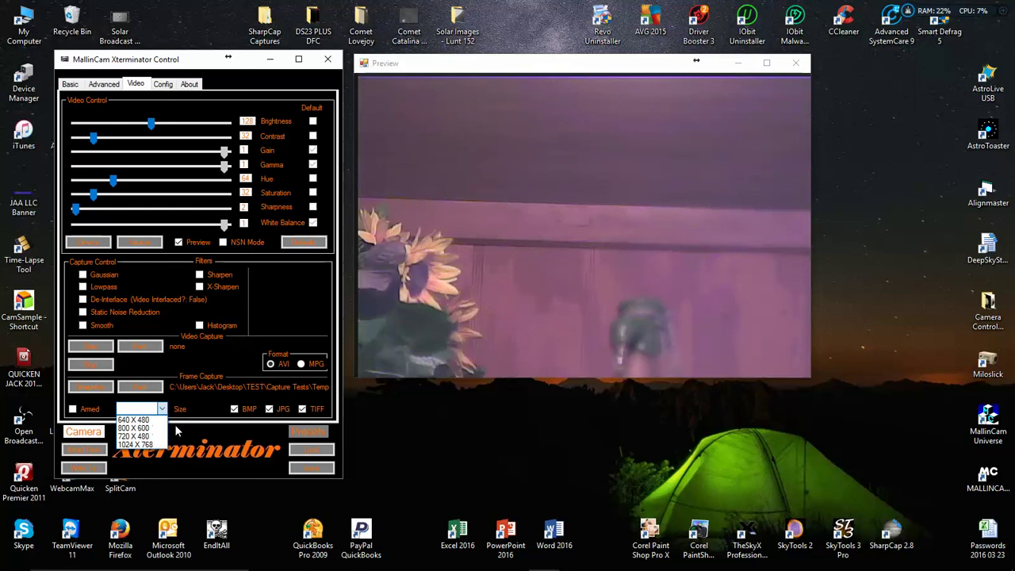
{"action": "left_click", "coordinate": [133, 427]}
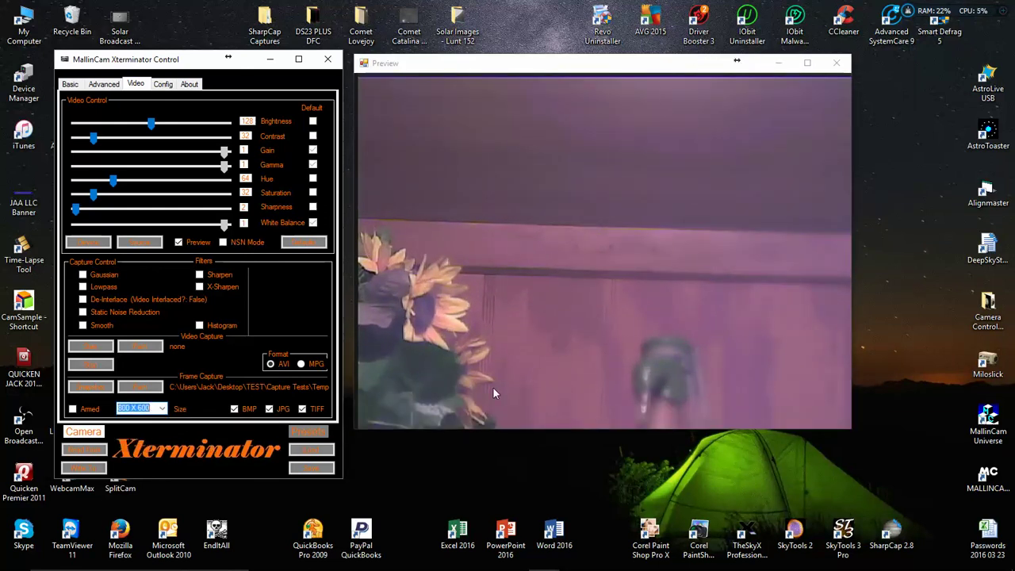
{"action": "left_click", "coordinate": [90, 388]}
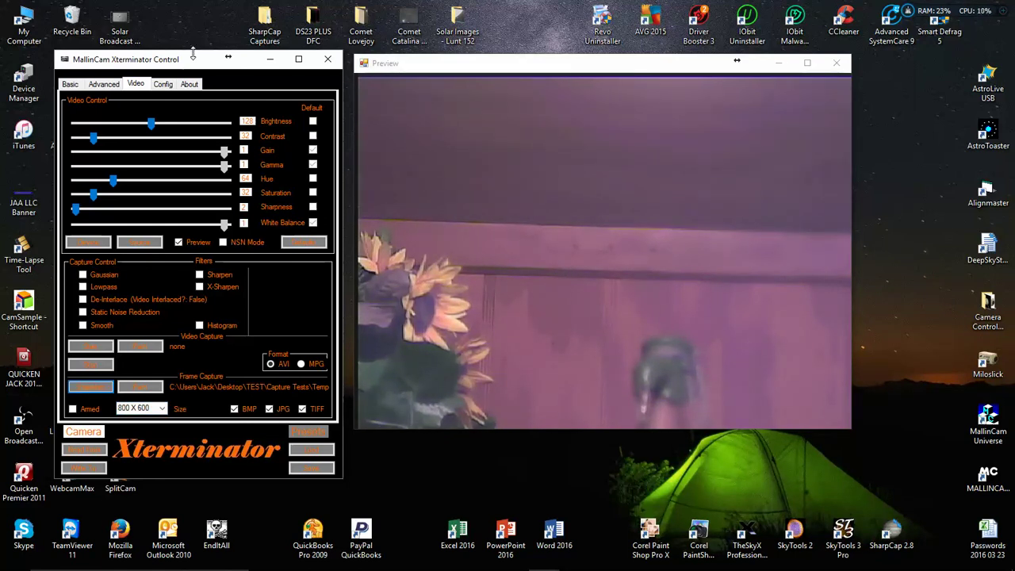
Step: Move the camera control window clear of the desktop's TEST folder and open the Capture Tests folder inside it
{"action": "left_click_drag", "start_coordinate": [193, 62], "coordinate": [198, 31]}
{"action": "left_click", "coordinate": [185, 109]}
{"action": "left_click_drag", "start_coordinate": [185, 108], "coordinate": [190, 64]}
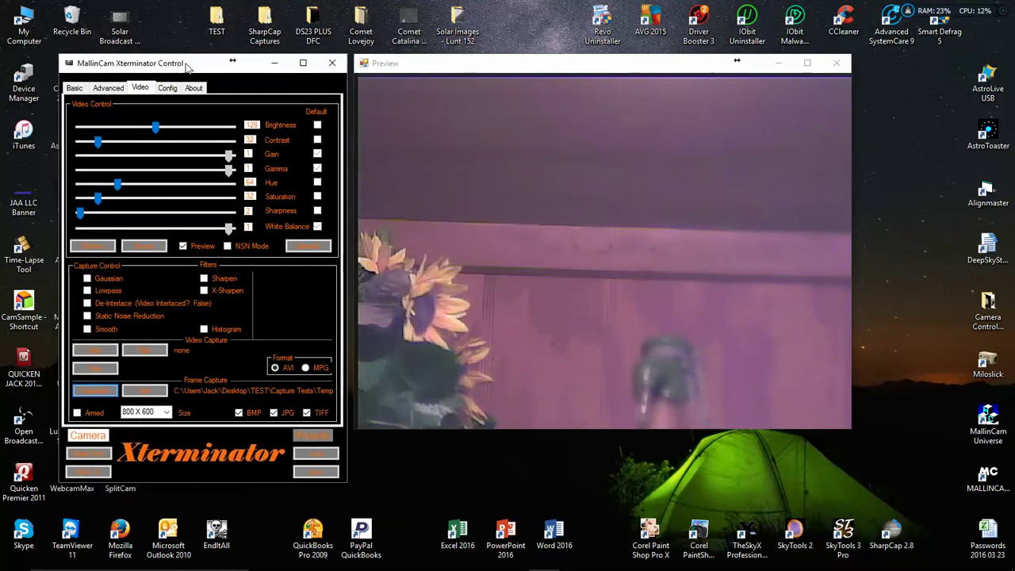
{"action": "double_click", "coordinate": [217, 25]}
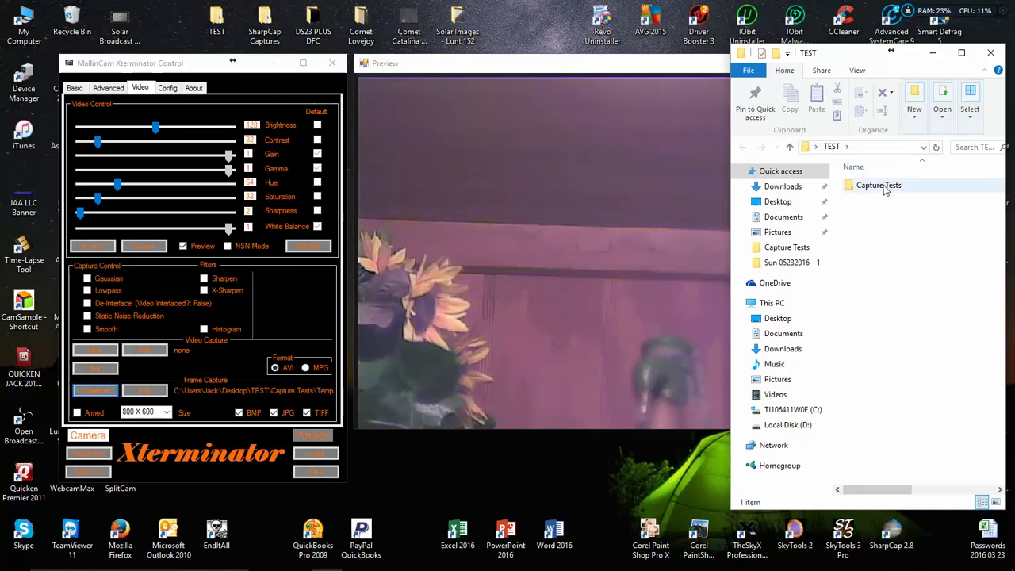
{"action": "left_click_drag", "start_coordinate": [861, 59], "coordinate": [652, 49]}
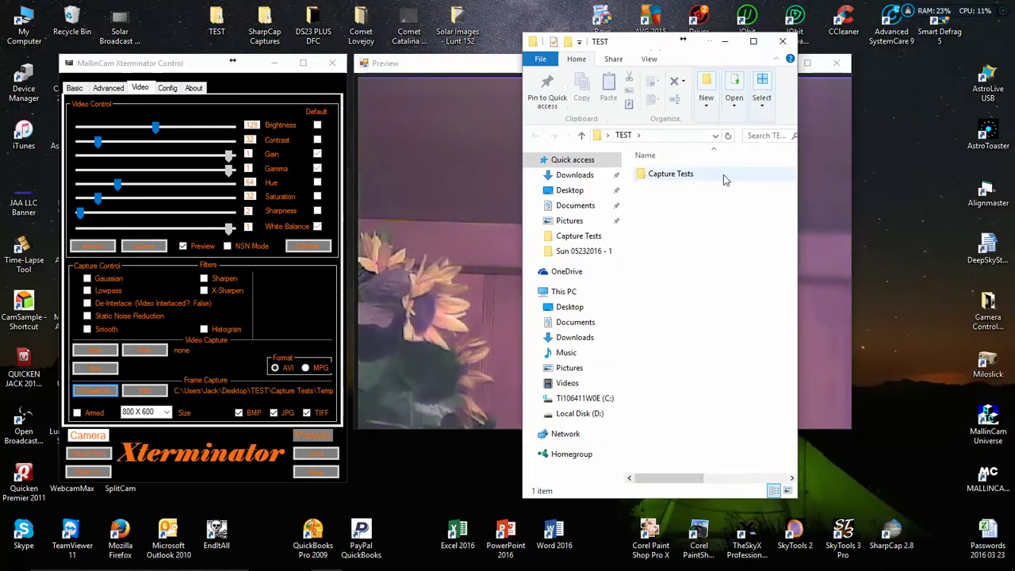
{"action": "left_click", "coordinate": [657, 176]}
{"action": "double_click", "coordinate": [656, 176]}
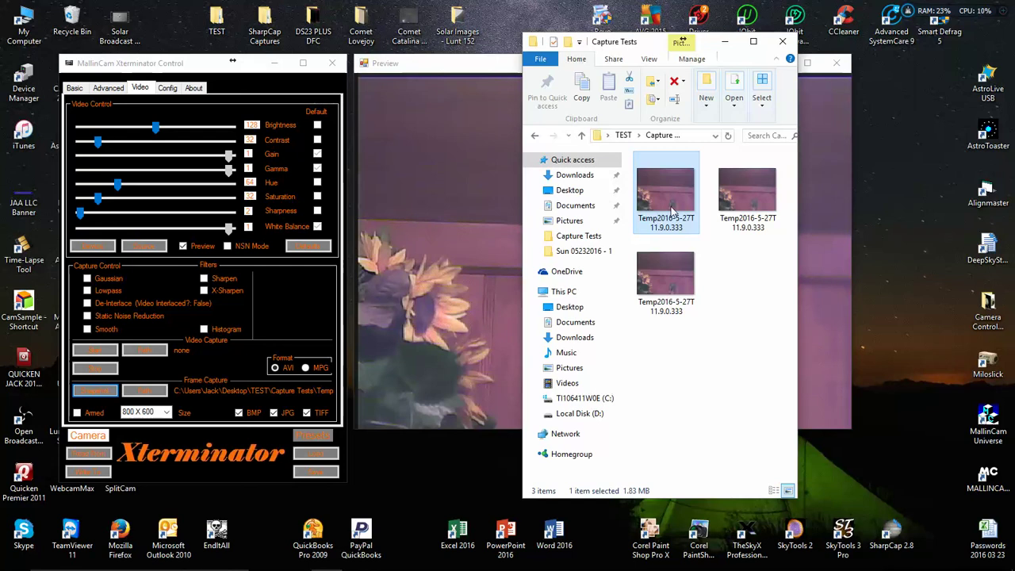
Step: Show the captured files in the Details layout, maximizing the folder window for the change and restoring its size
{"action": "left_click", "coordinate": [648, 59]}
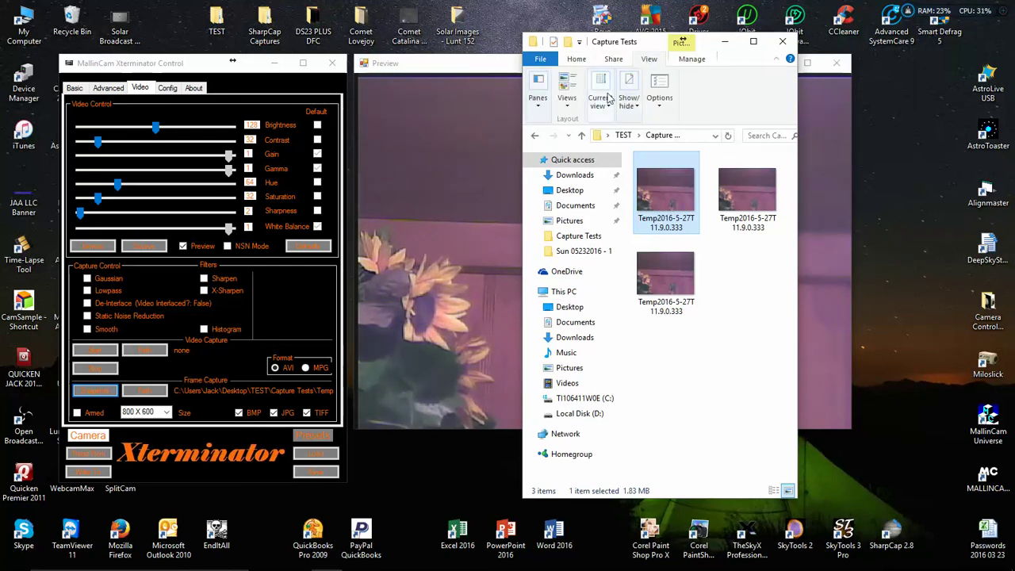
{"action": "left_click", "coordinate": [753, 41]}
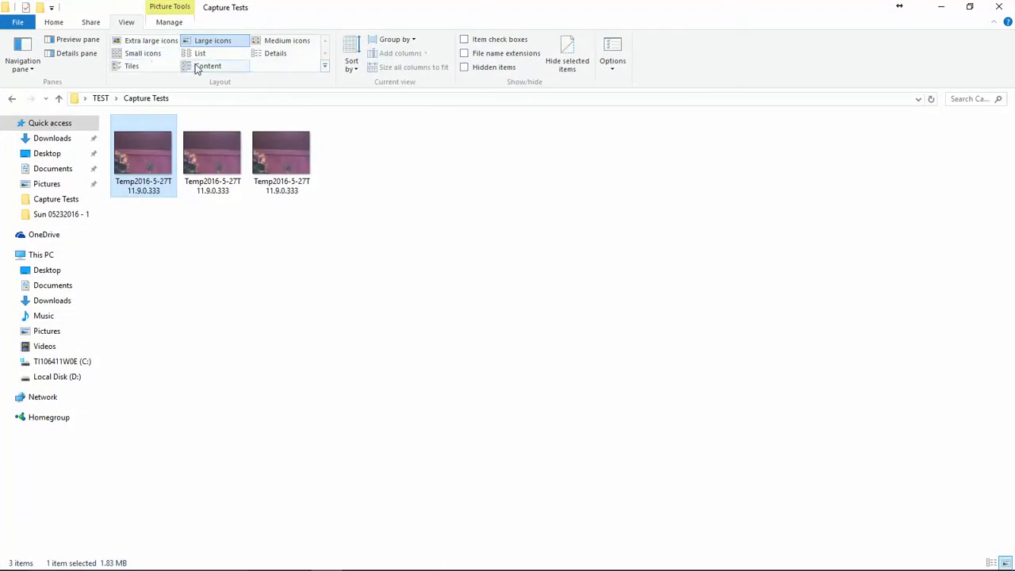
{"action": "left_click", "coordinate": [276, 53]}
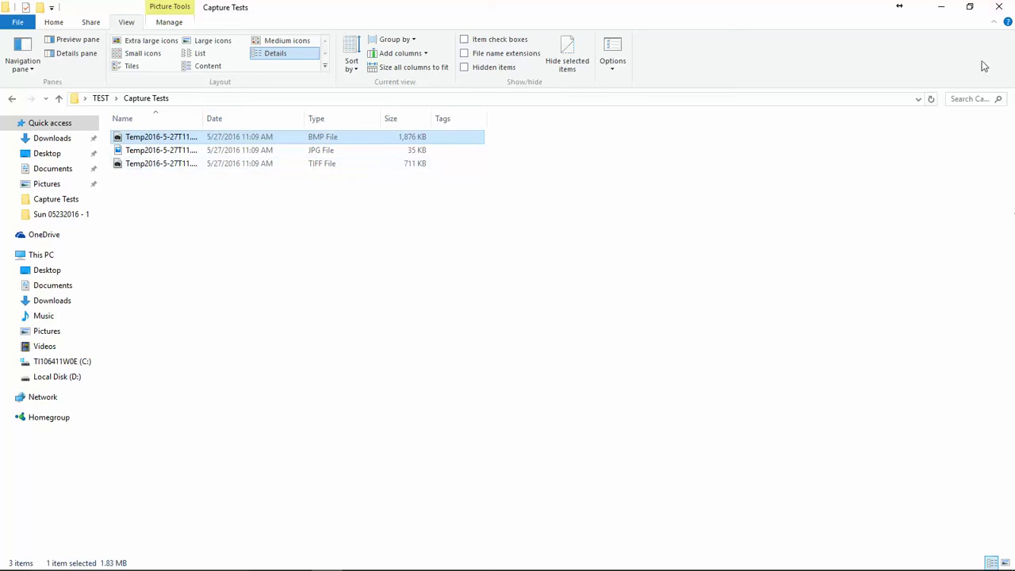
{"action": "left_click", "coordinate": [969, 7]}
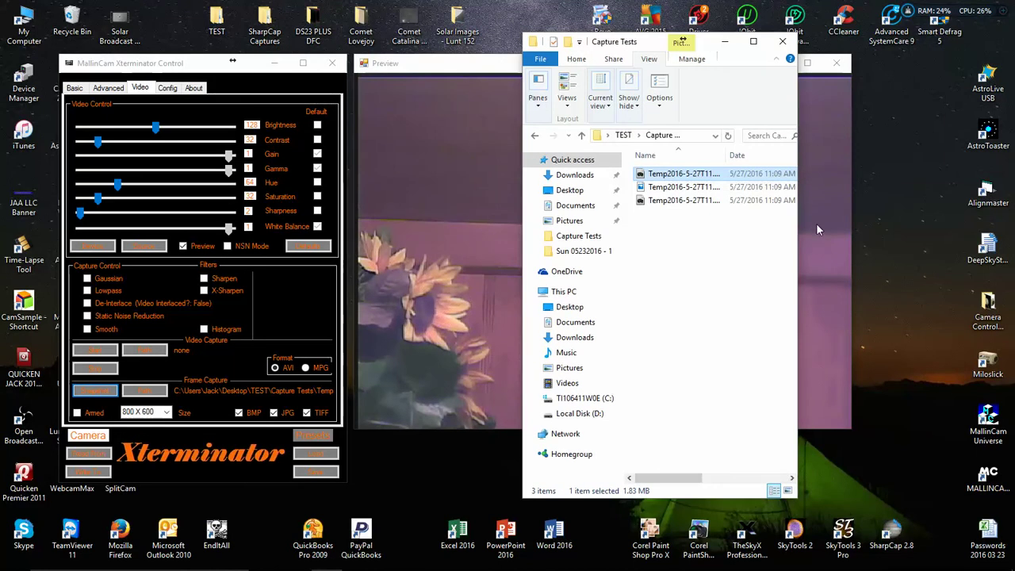
Step: Widen and reposition the Capture Tests window beside the camera controls, and widen the Name column to show full file names
{"action": "left_click_drag", "start_coordinate": [799, 243], "coordinate": [975, 243]}
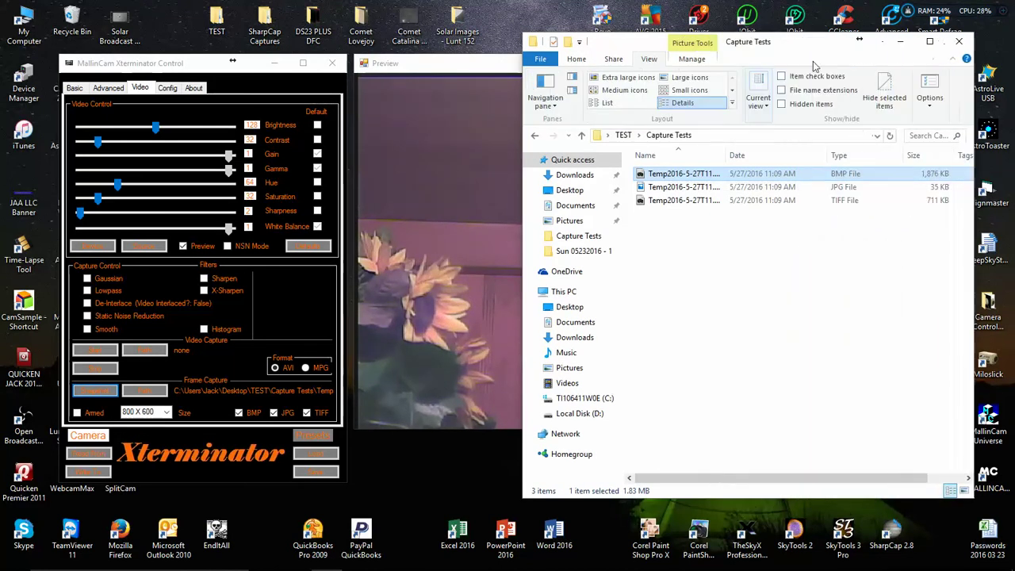
{"action": "left_click_drag", "start_coordinate": [822, 53], "coordinate": [849, 43]}
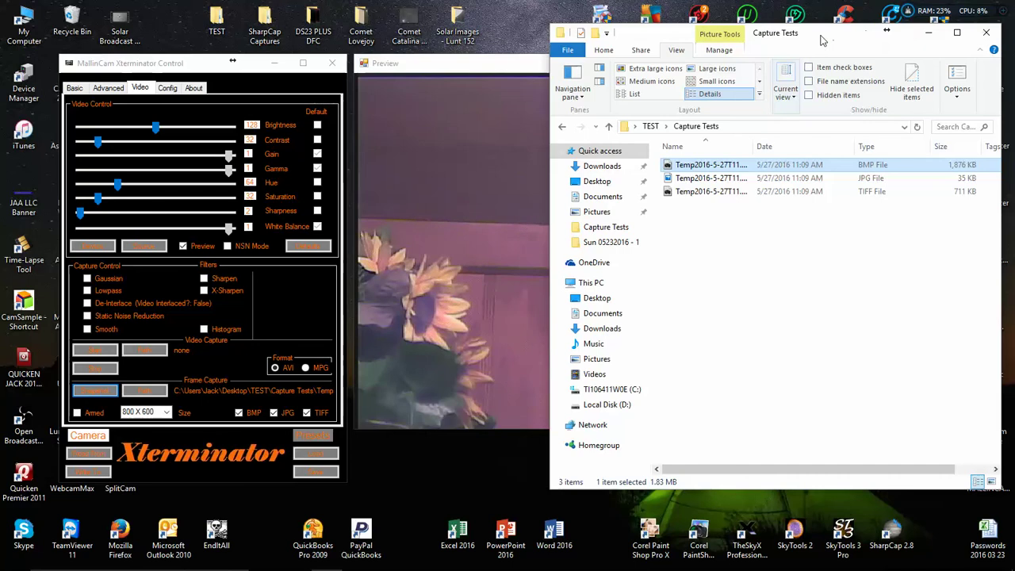
{"action": "left_click_drag", "start_coordinate": [829, 39], "coordinate": [807, 30]}
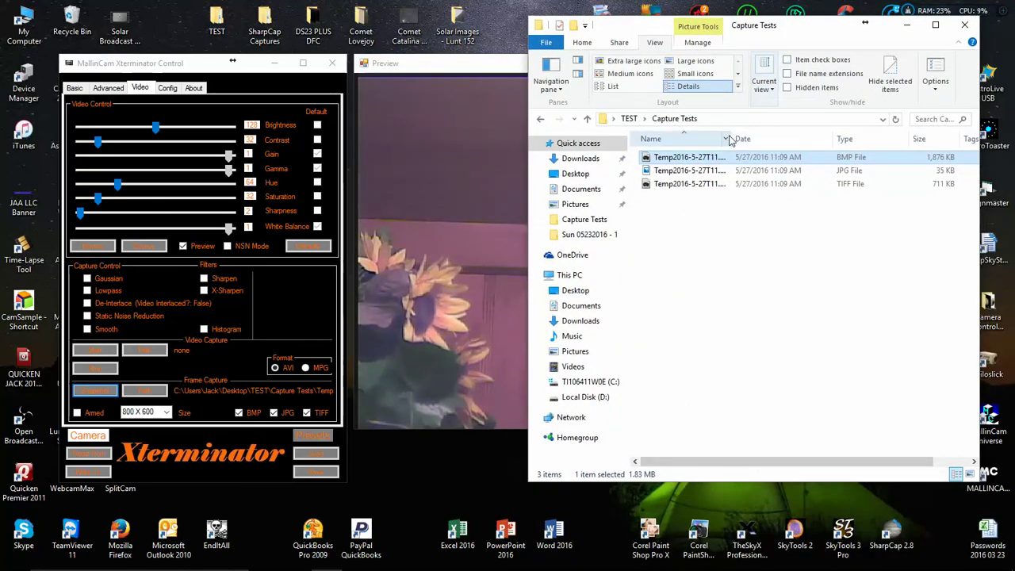
{"action": "left_click_drag", "start_coordinate": [733, 133], "coordinate": [796, 132]}
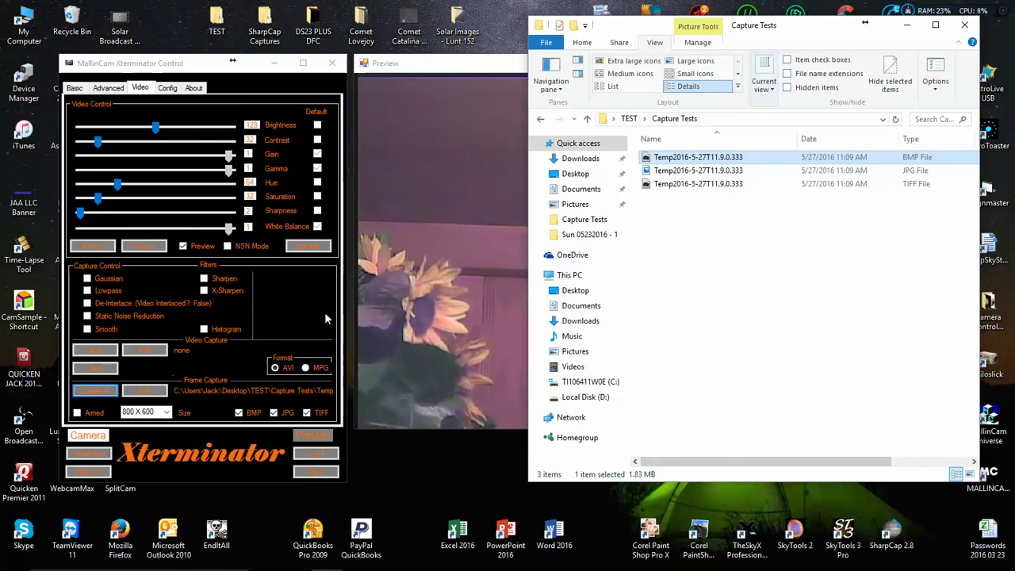
Step: Capture another frame with the exposure control shutter speed at 1/500 and the camera gamma at 1
{"action": "left_click", "coordinate": [108, 88]}
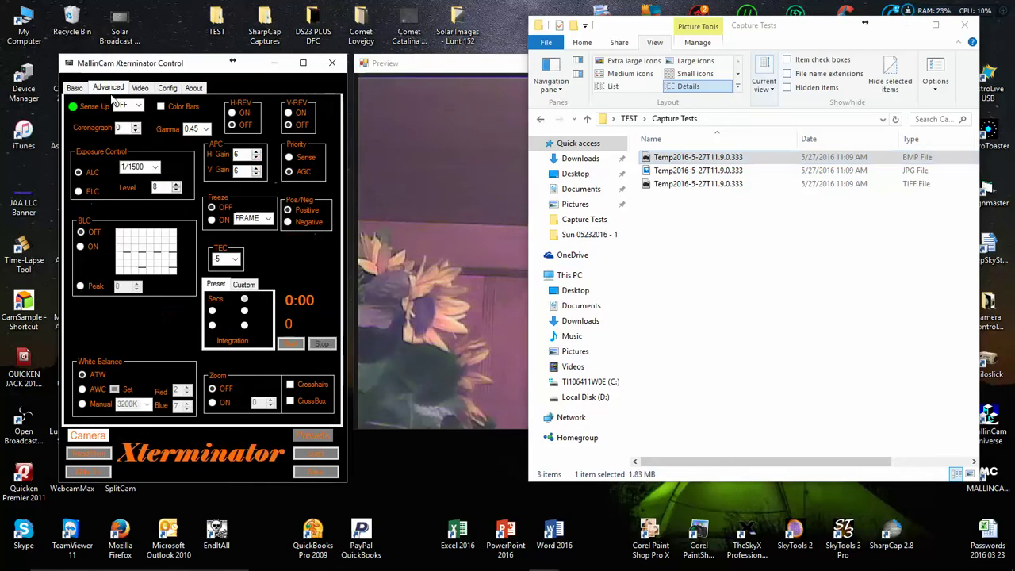
{"action": "left_click", "coordinate": [155, 168]}
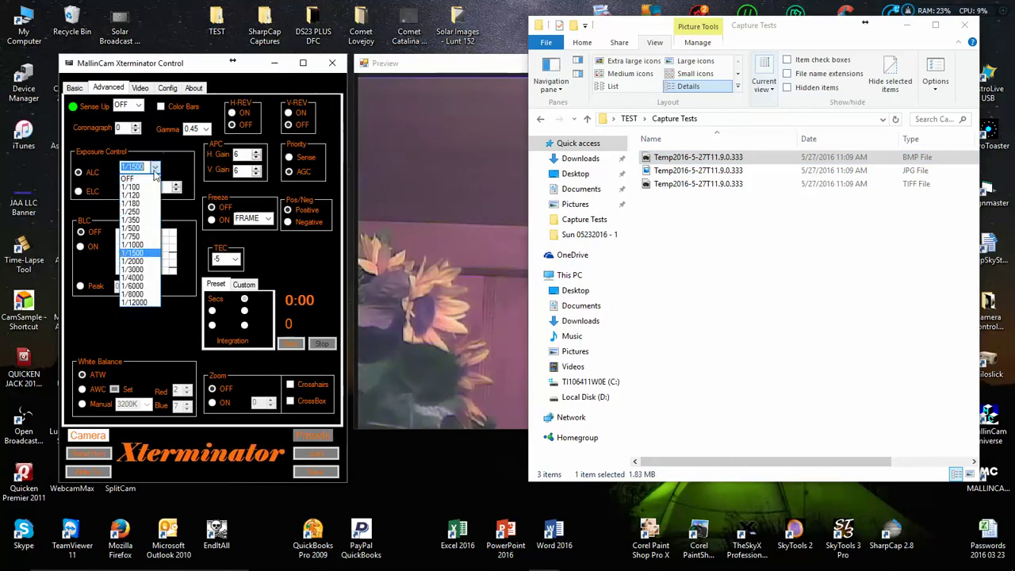
{"action": "left_click", "coordinate": [139, 230]}
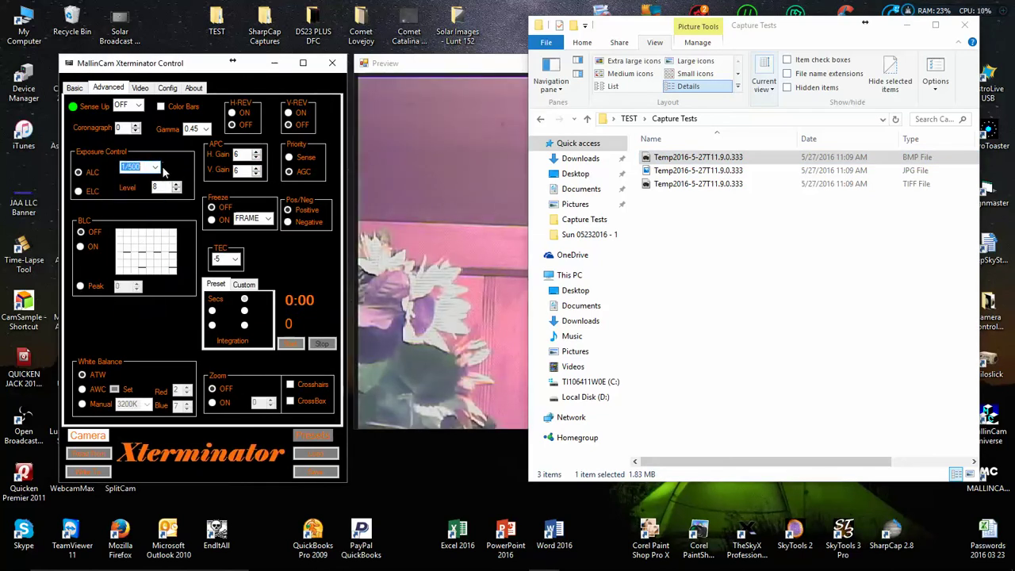
{"action": "left_click", "coordinate": [198, 128]}
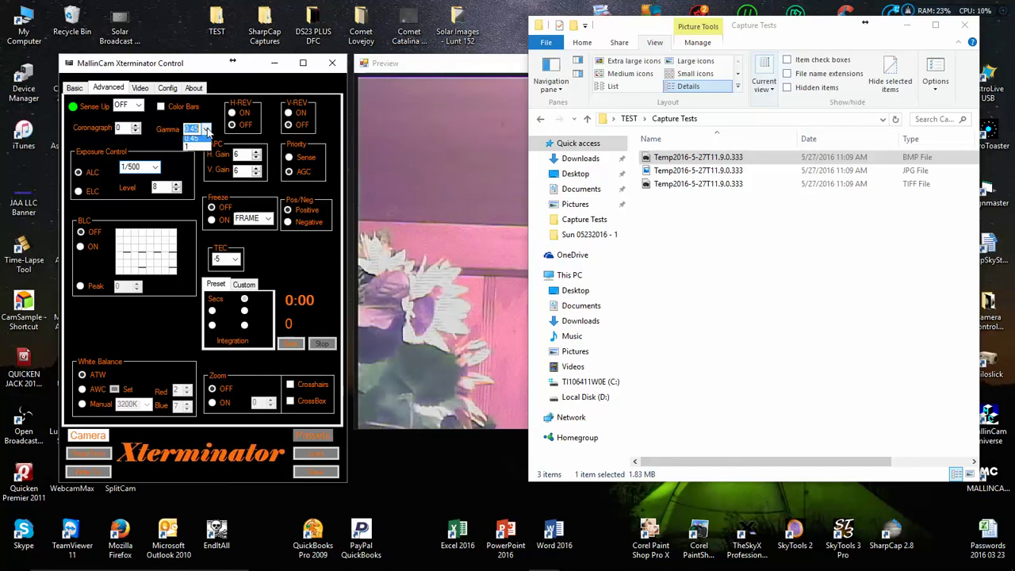
{"action": "left_click", "coordinate": [198, 149]}
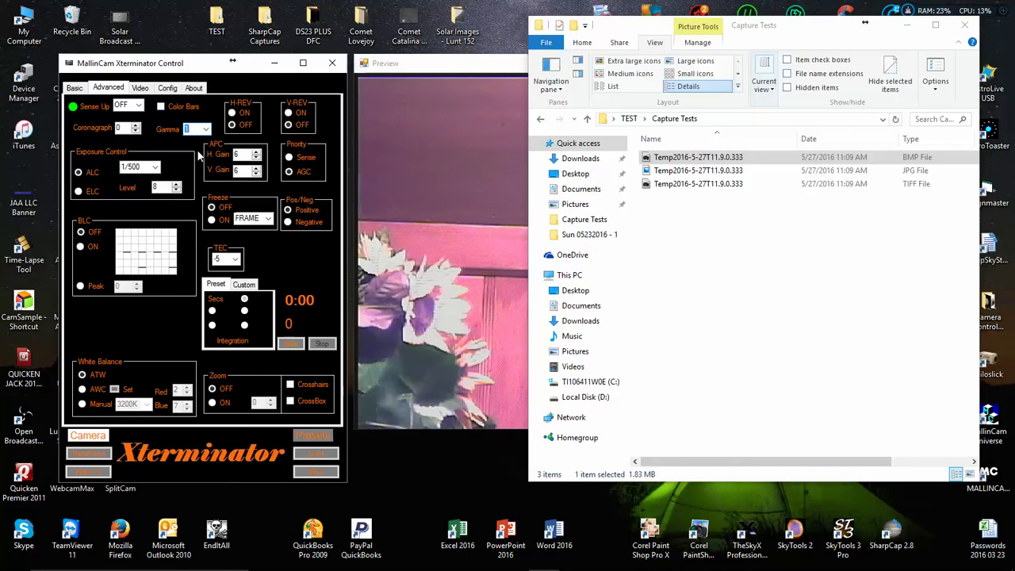
{"action": "left_click", "coordinate": [141, 88]}
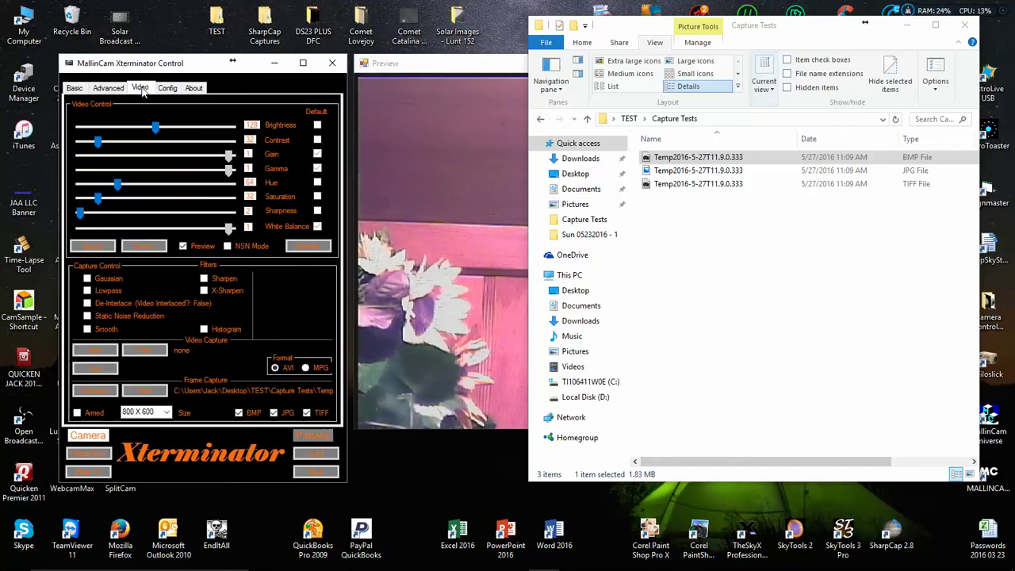
{"action": "left_click", "coordinate": [95, 391]}
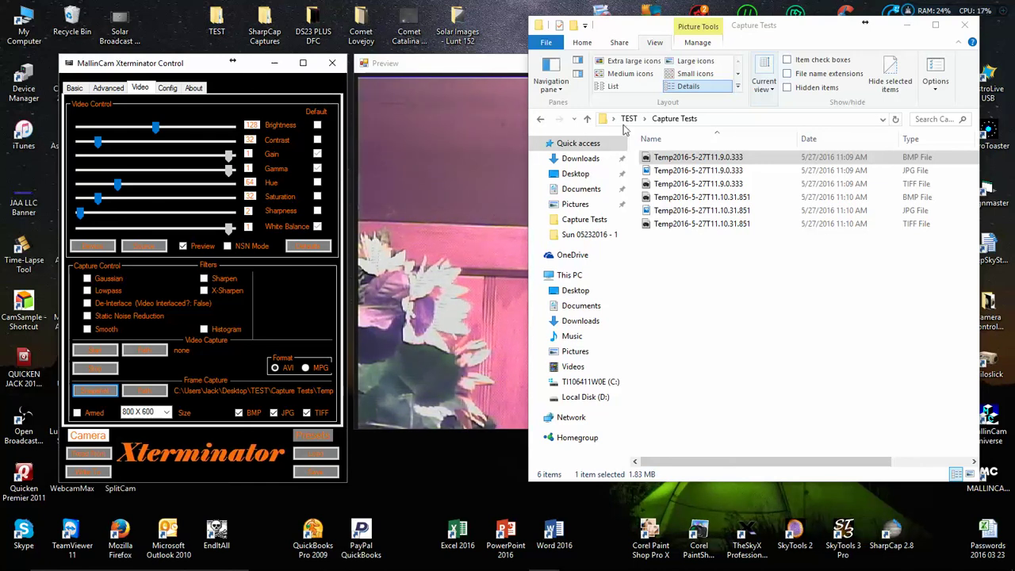
Step: Open the BMP capture Temp2016-5-27T11.9.0.333 in Paint Shop Pro X, minimize the folder window and dismiss the welcome window
{"action": "left_click", "coordinate": [709, 159]}
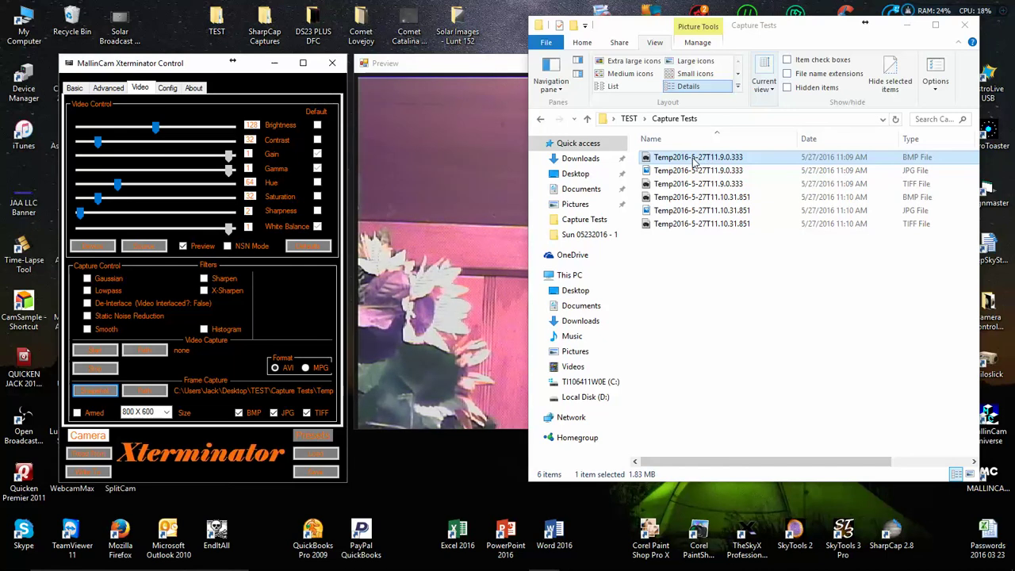
{"action": "right_click", "coordinate": [694, 162]}
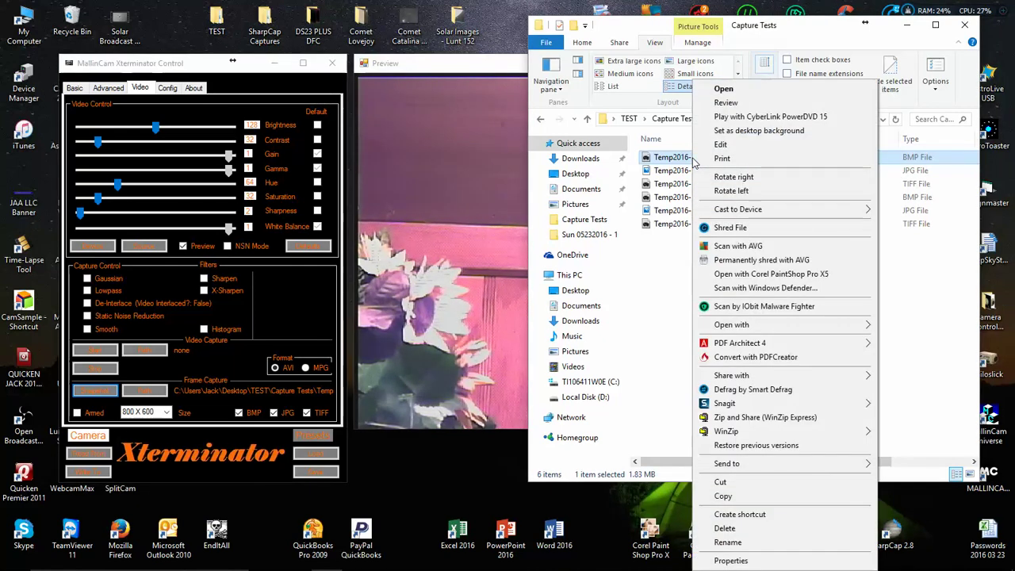
{"action": "mouse_move", "coordinate": [761, 325]}
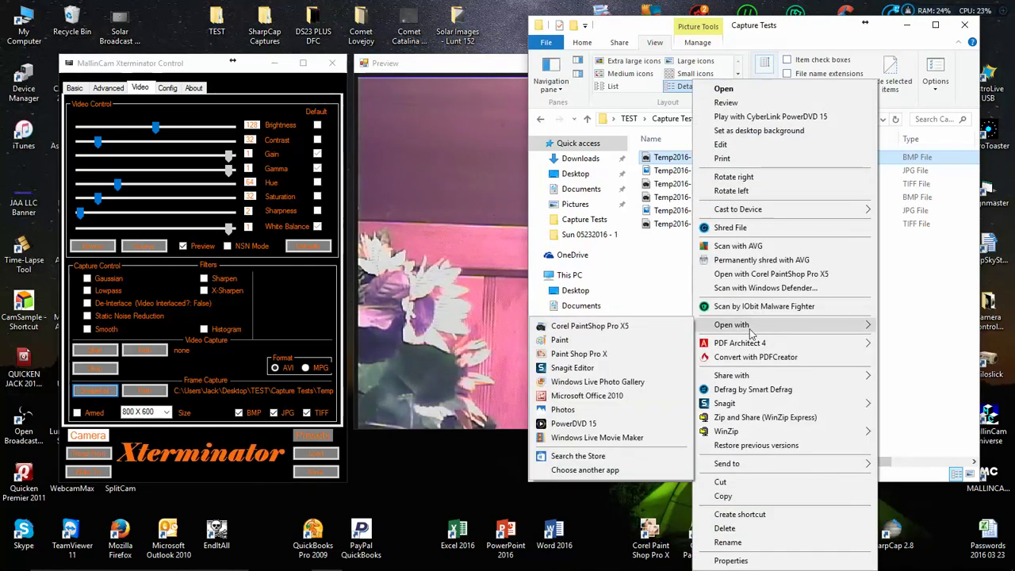
{"action": "left_click", "coordinate": [623, 359]}
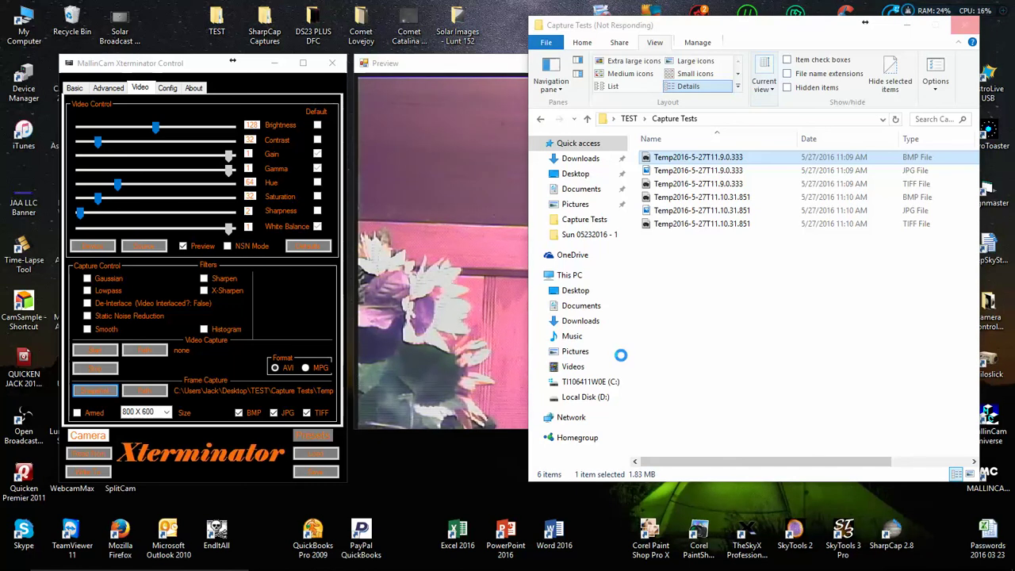
{"action": "mouse_move", "coordinate": [555, 568]}
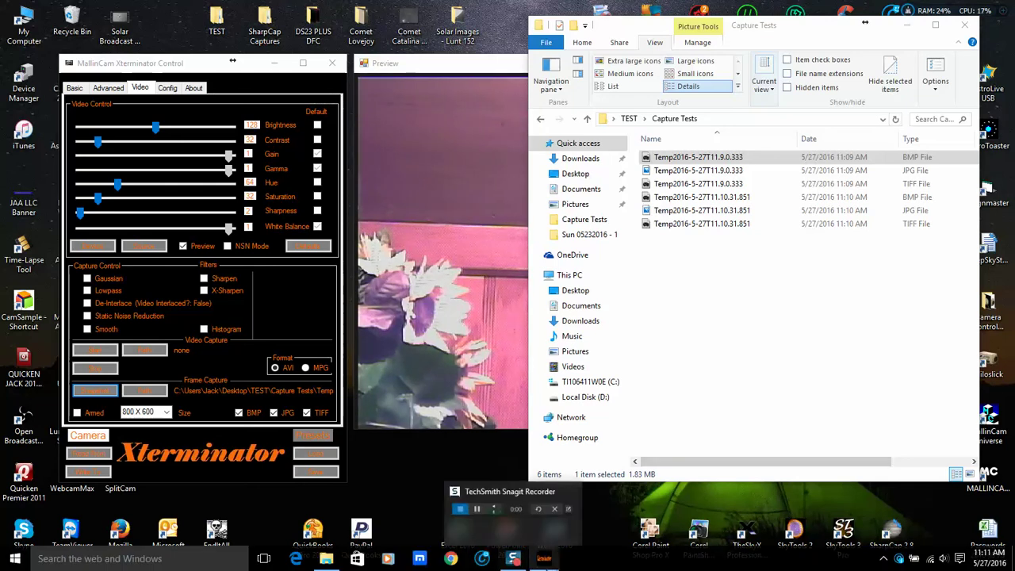
{"action": "left_click", "coordinate": [909, 26]}
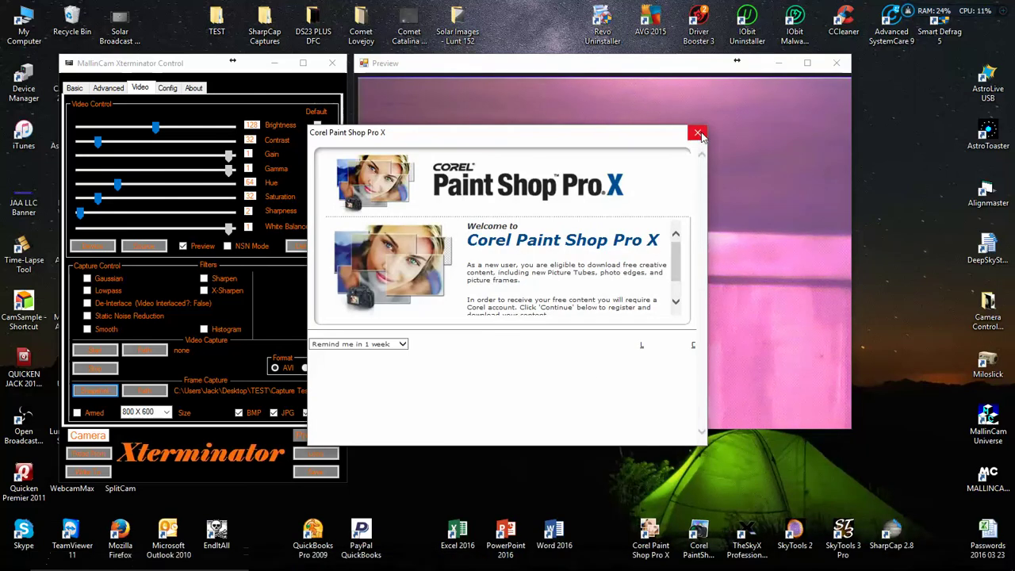
{"action": "left_click", "coordinate": [697, 134]}
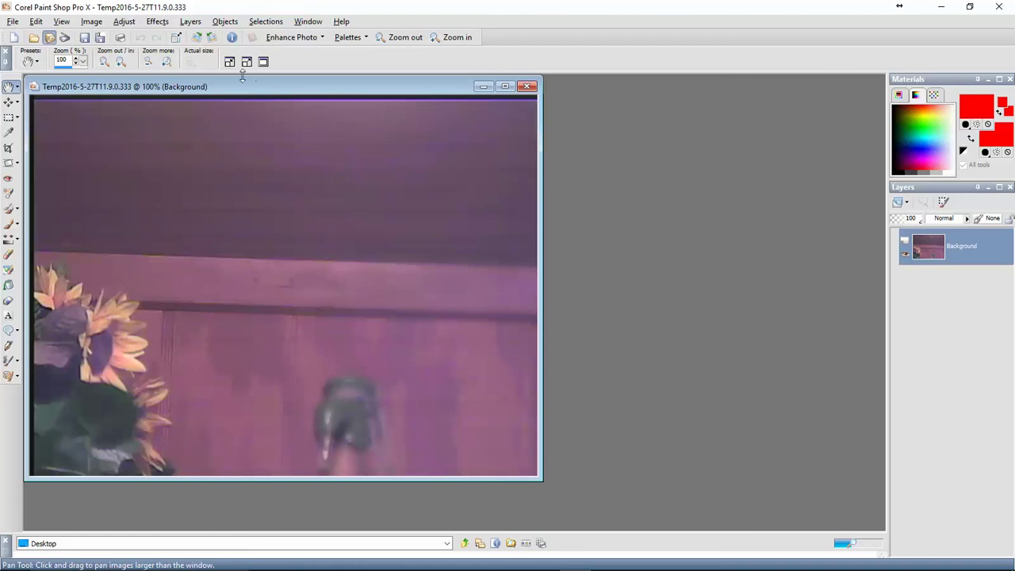
Step: Try Smart Photo Fix with overall brightness -30, shadows -20, saturation -41 and focus 94, and close it without applying
{"action": "left_click", "coordinate": [125, 22]}
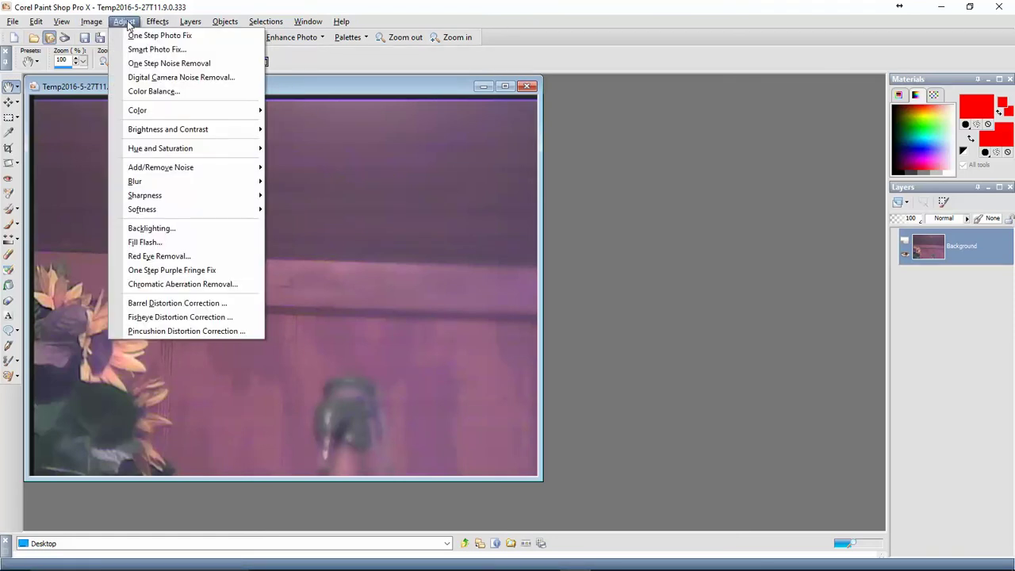
{"action": "left_click", "coordinate": [162, 50]}
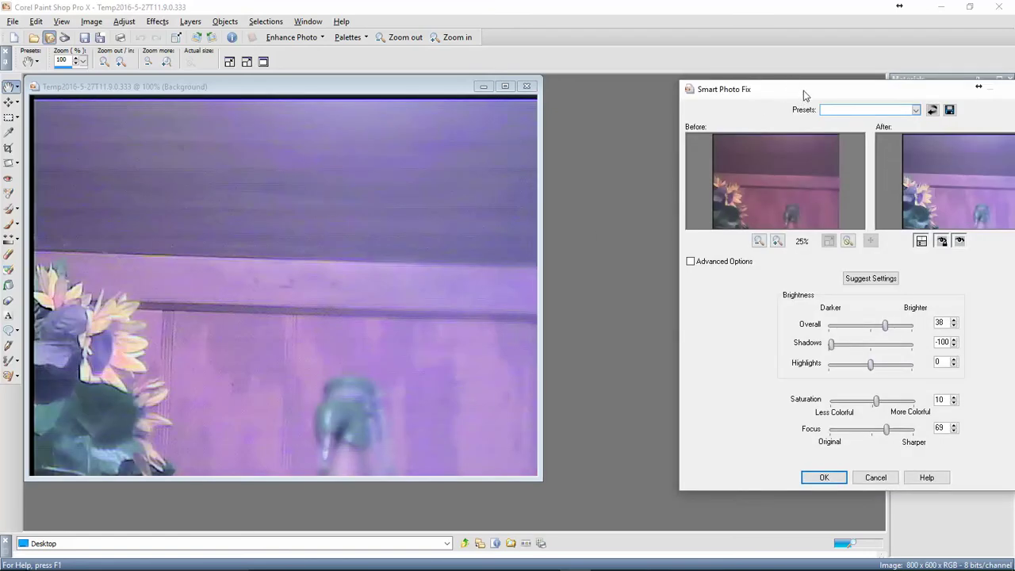
{"action": "left_click_drag", "start_coordinate": [803, 91], "coordinate": [675, 84]}
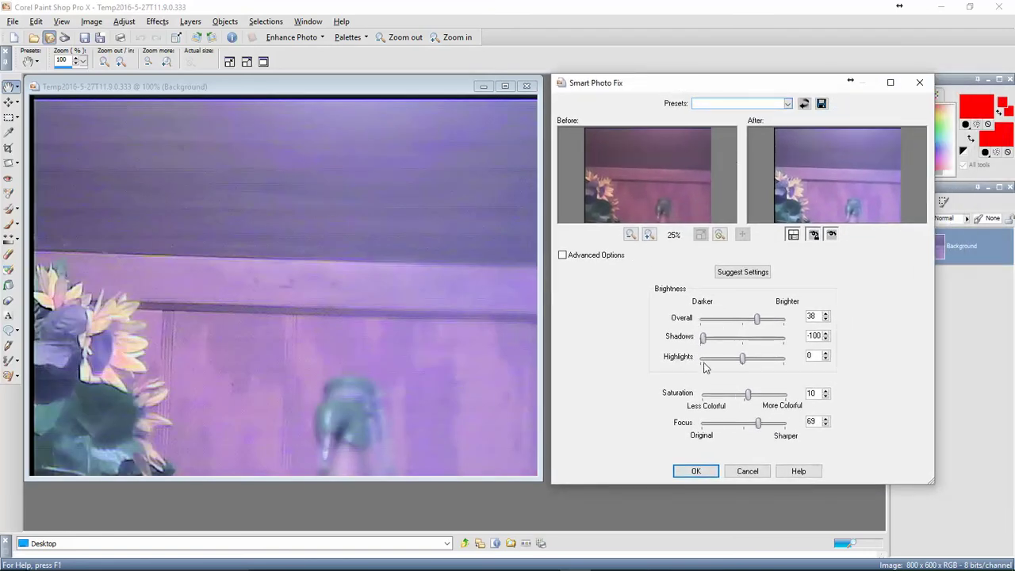
{"action": "left_click_drag", "start_coordinate": [756, 322], "coordinate": [731, 324]}
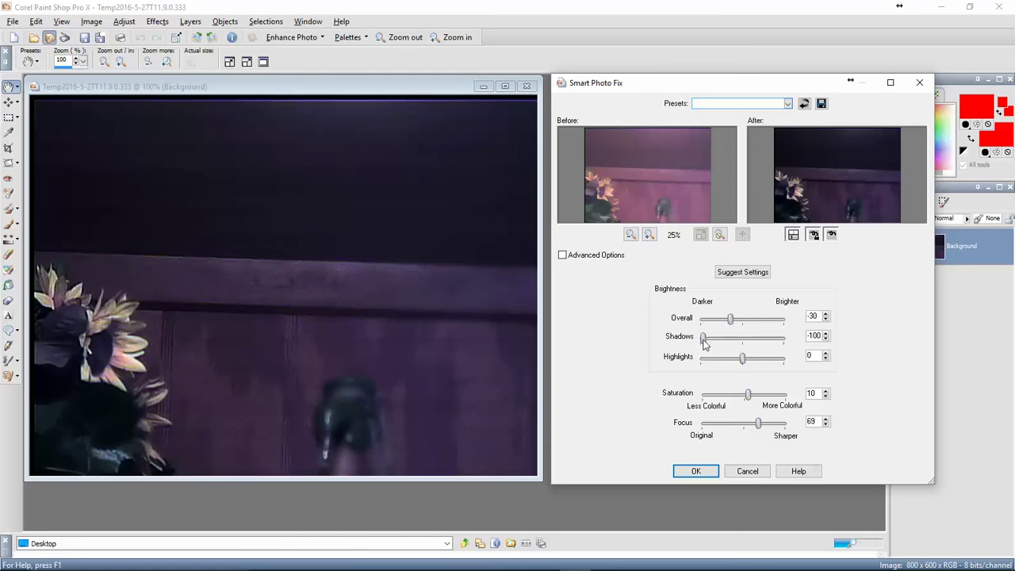
{"action": "left_click_drag", "start_coordinate": [705, 341], "coordinate": [734, 339]}
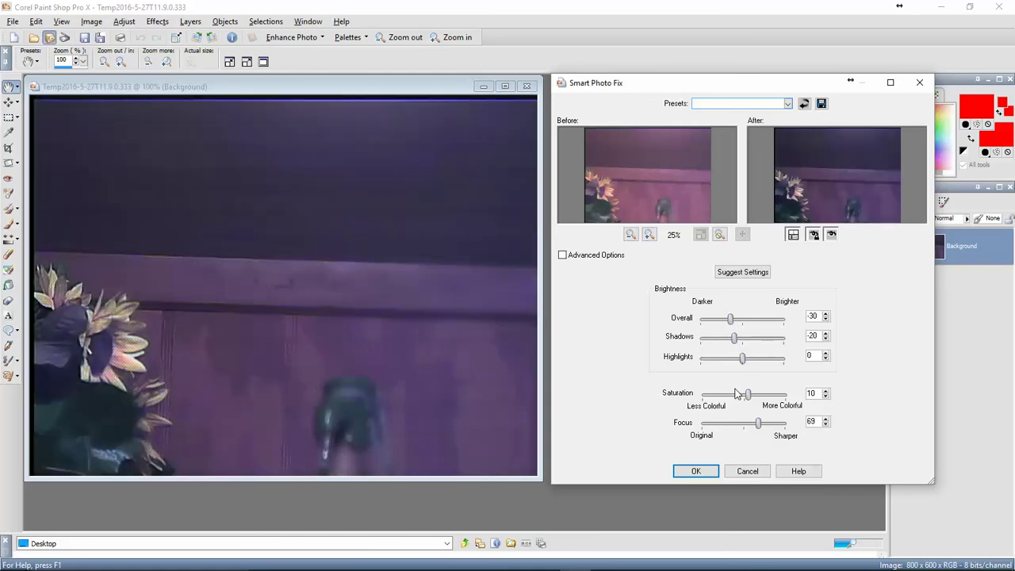
{"action": "left_click_drag", "start_coordinate": [749, 397], "coordinate": [732, 403]}
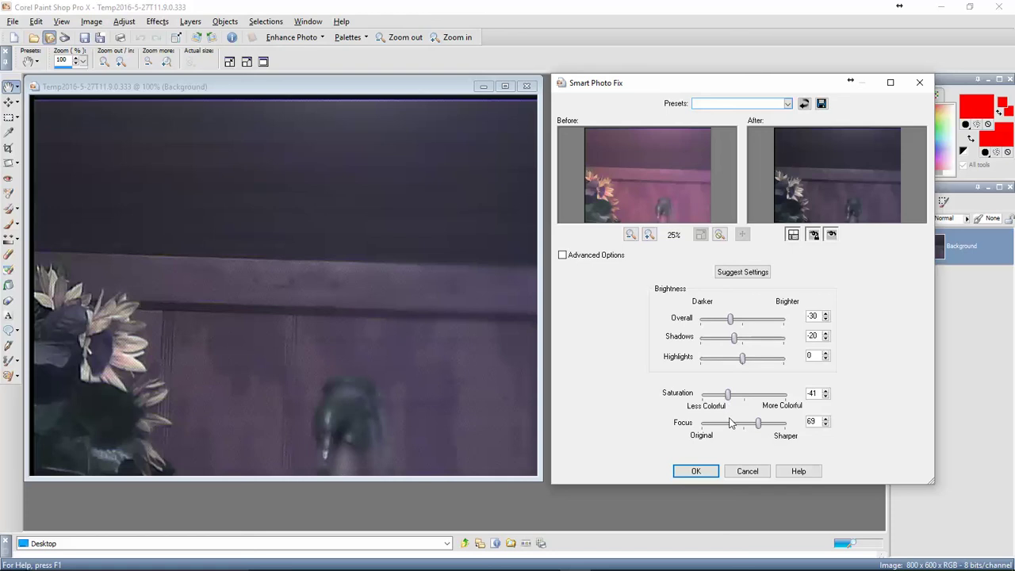
{"action": "left_click_drag", "start_coordinate": [759, 427], "coordinate": [773, 427]}
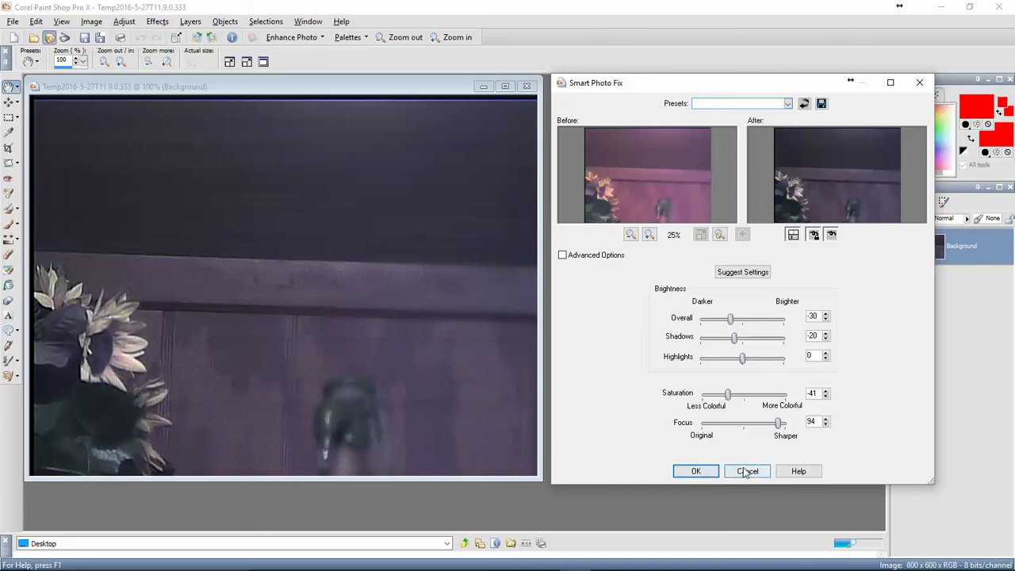
{"action": "left_click", "coordinate": [920, 83]}
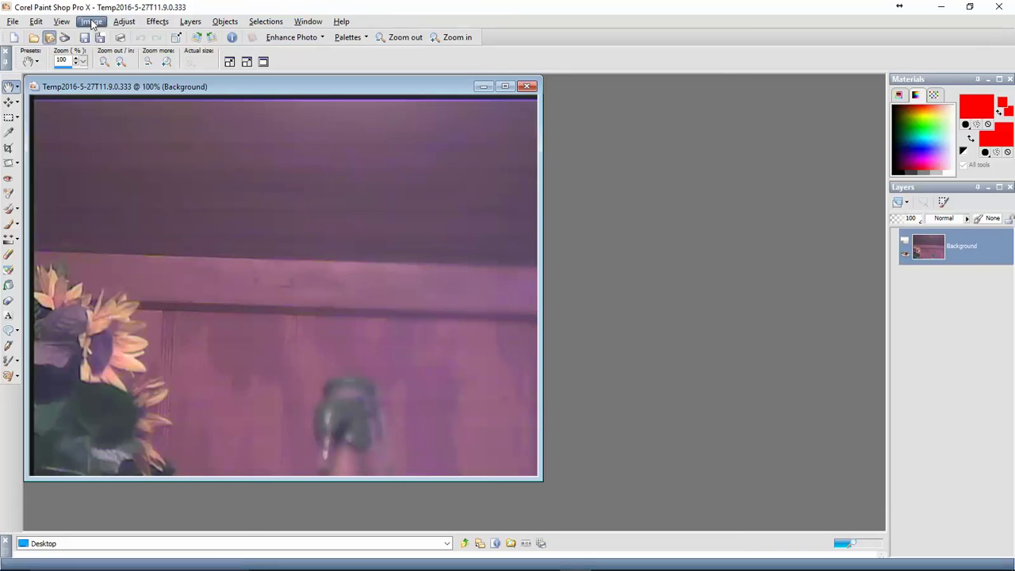
Step: Try a Brightness/Contrast adjustment with brightness -63 and contrast -13, and close it without applying
{"action": "left_click", "coordinate": [125, 24]}
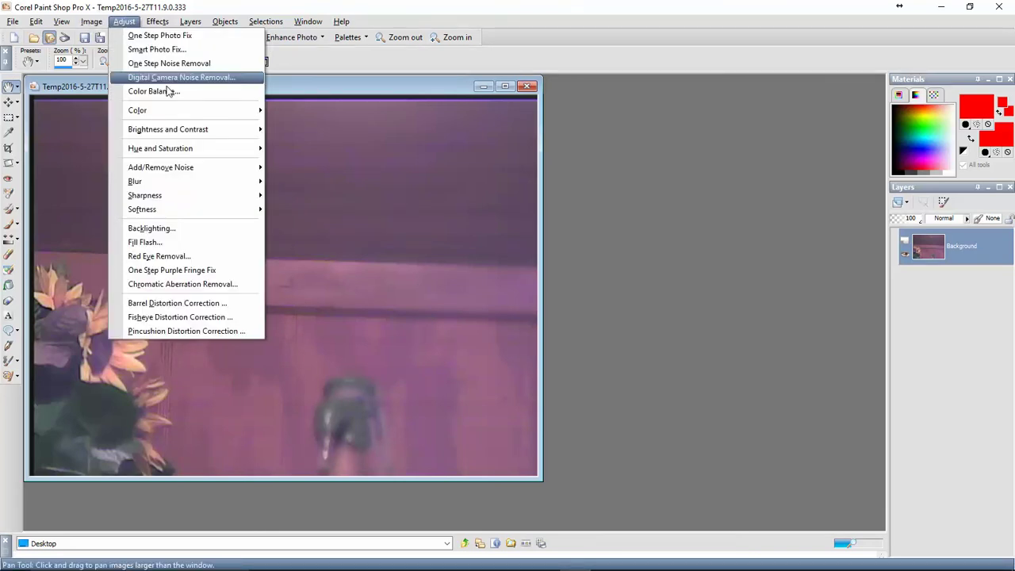
{"action": "mouse_move", "coordinate": [195, 132]}
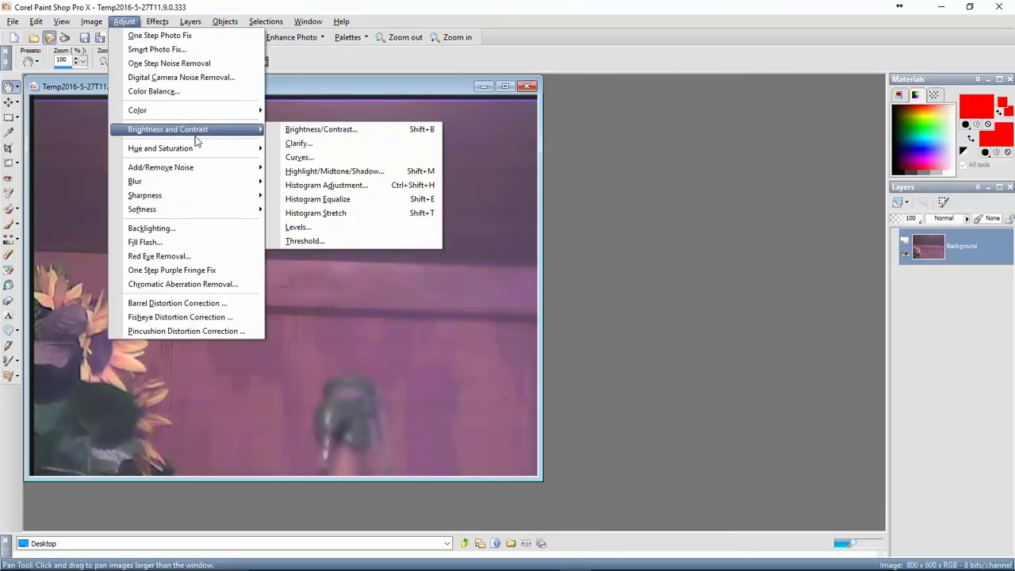
{"action": "left_click", "coordinate": [314, 129]}
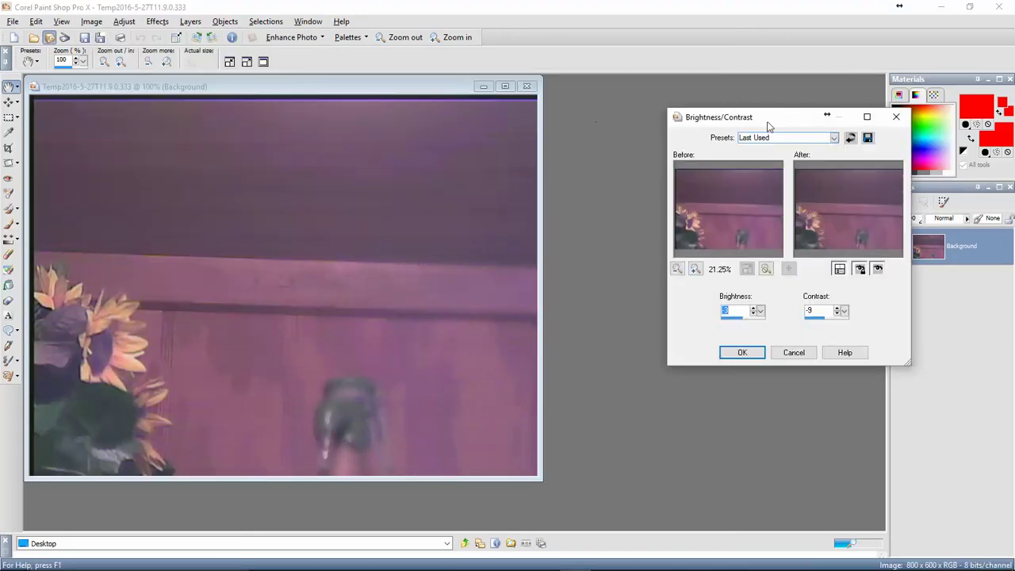
{"action": "left_click_drag", "start_coordinate": [768, 126], "coordinate": [664, 119]}
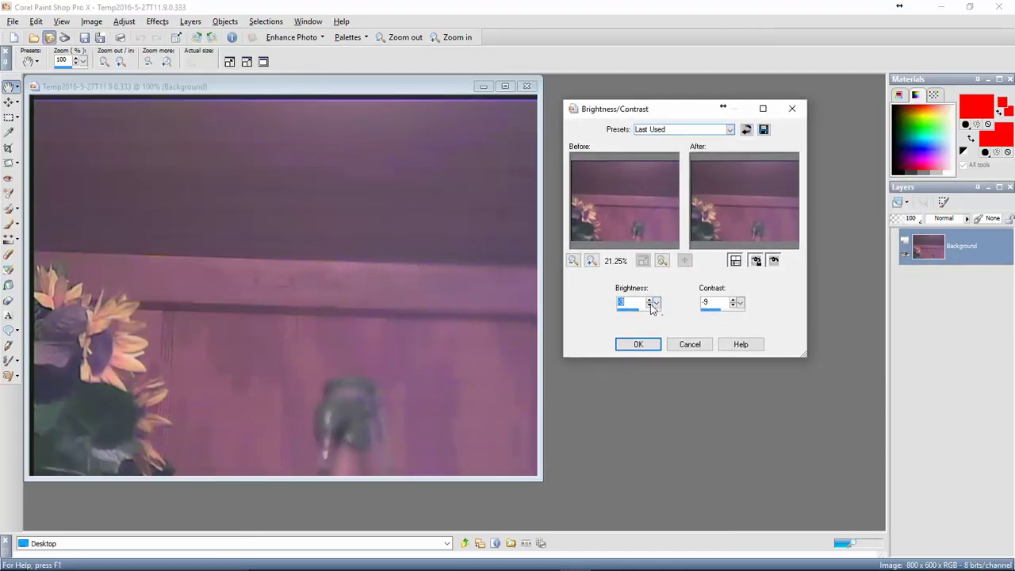
{"action": "left_click_drag", "start_coordinate": [656, 304], "coordinate": [626, 306]}
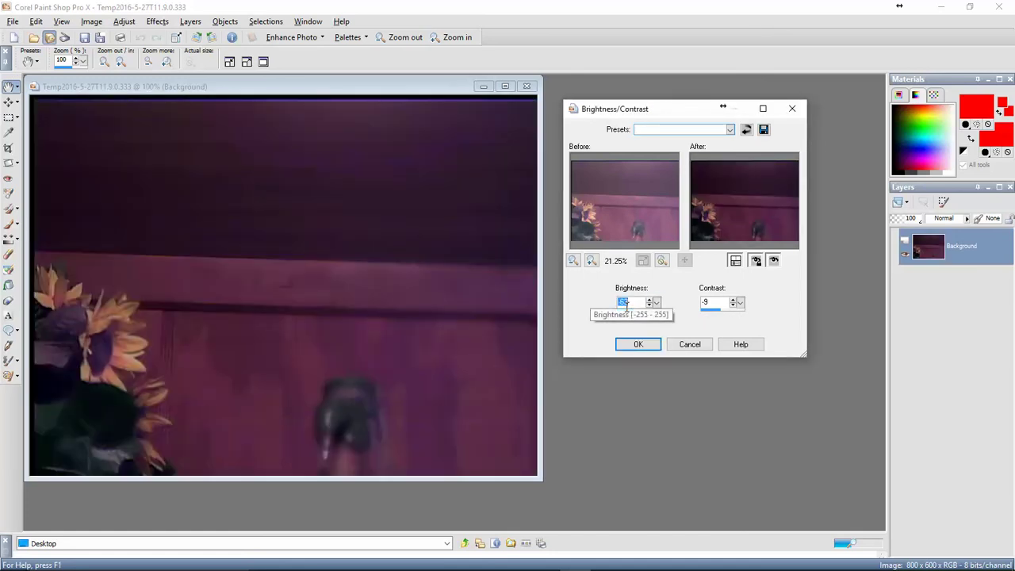
{"action": "mouse_move", "coordinate": [740, 304]}
{"action": "left_mouse_down"}
{"action": "mouse_move", "coordinate": [756, 307]}
{"action": "mouse_move", "coordinate": [725, 309]}
{"action": "left_mouse_up"}
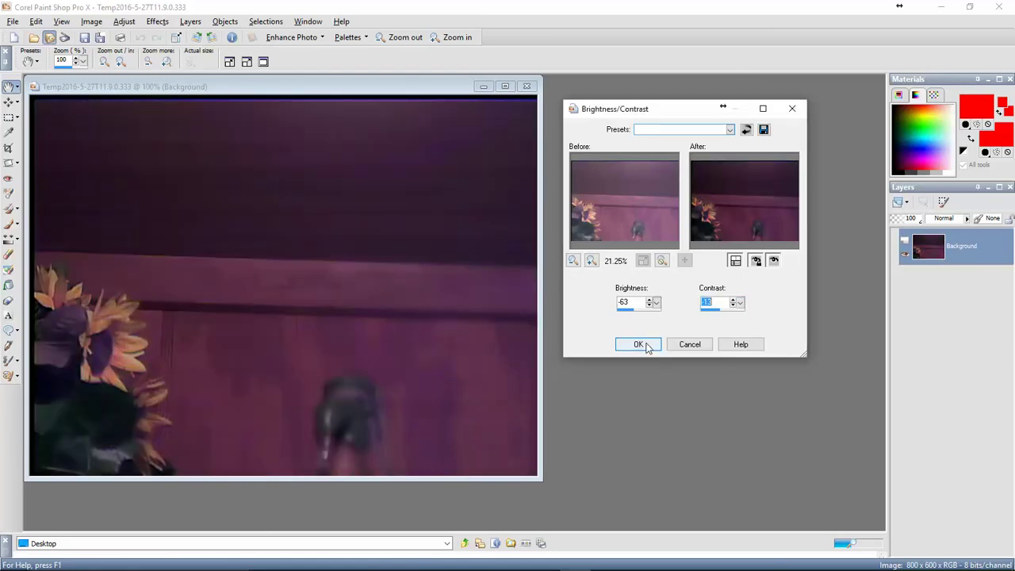
{"action": "left_click", "coordinate": [796, 111]}
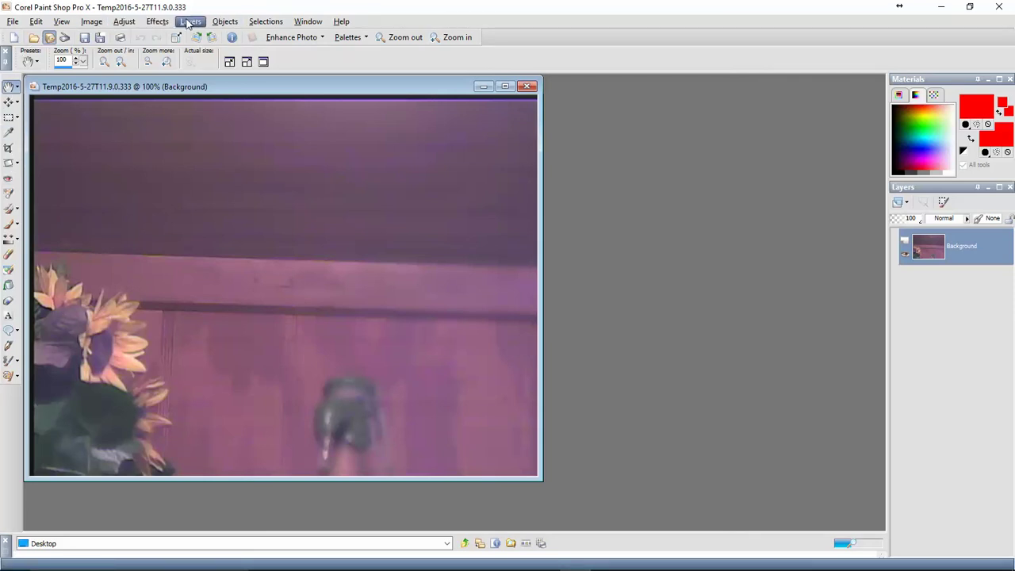
Step: Crop the image to the sunflowers in its lower-left corner, about 262 x 336 pixels
{"action": "left_click", "coordinate": [6, 147]}
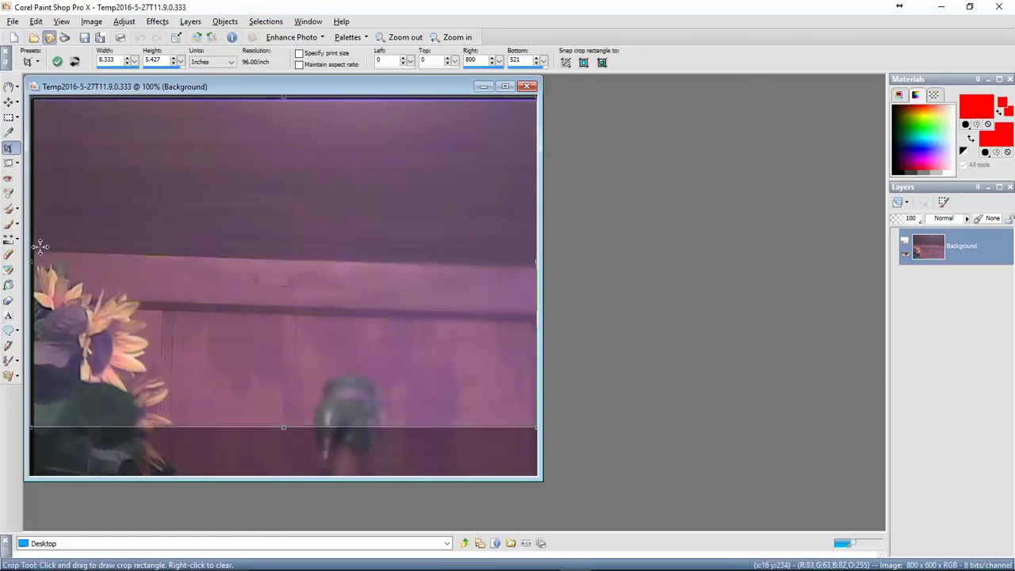
{"action": "mouse_move", "coordinate": [39, 247]}
{"action": "left_mouse_down"}
{"action": "mouse_move", "coordinate": [57, 303]}
{"action": "mouse_move", "coordinate": [40, 255]}
{"action": "left_mouse_up"}
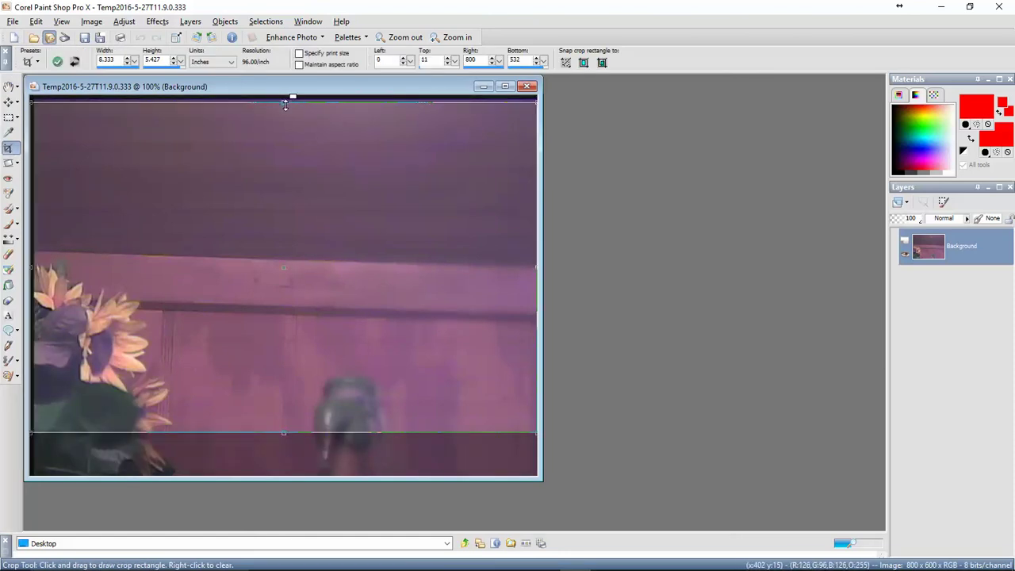
{"action": "left_click_drag", "start_coordinate": [285, 105], "coordinate": [288, 283]}
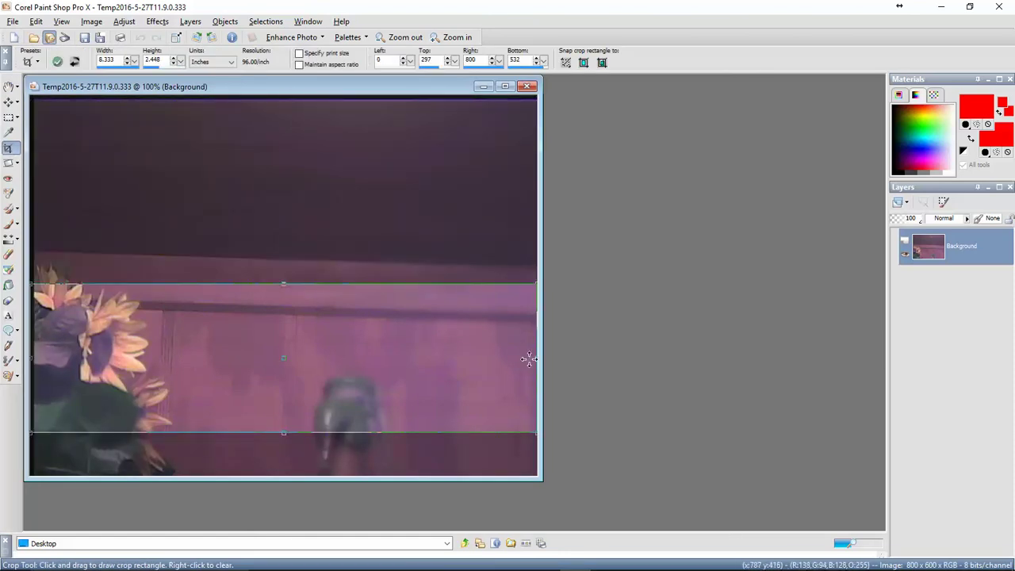
{"action": "left_click_drag", "start_coordinate": [536, 357], "coordinate": [196, 332]}
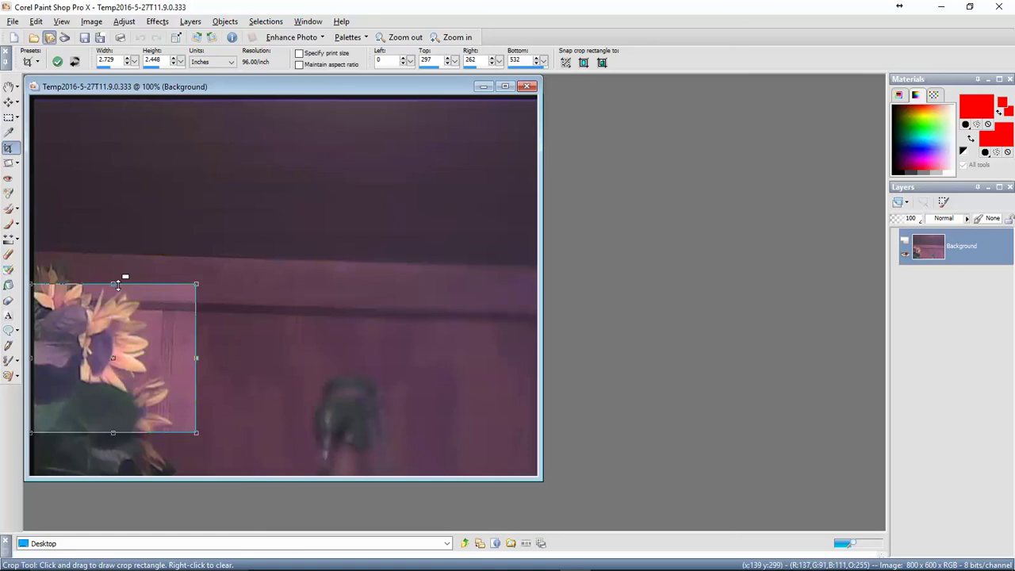
{"action": "left_click_drag", "start_coordinate": [114, 285], "coordinate": [116, 261]}
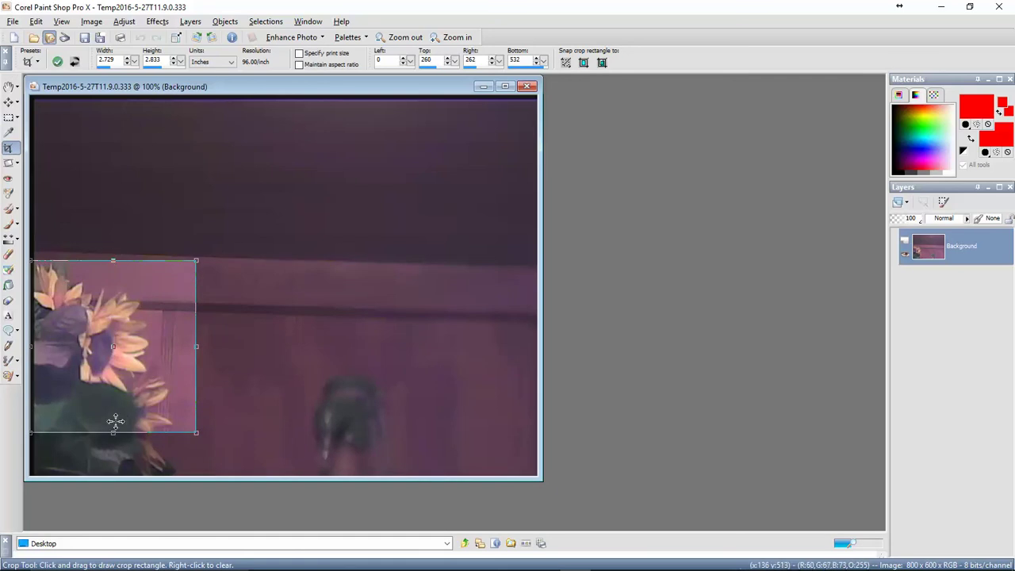
{"action": "left_click_drag", "start_coordinate": [114, 433], "coordinate": [123, 474]}
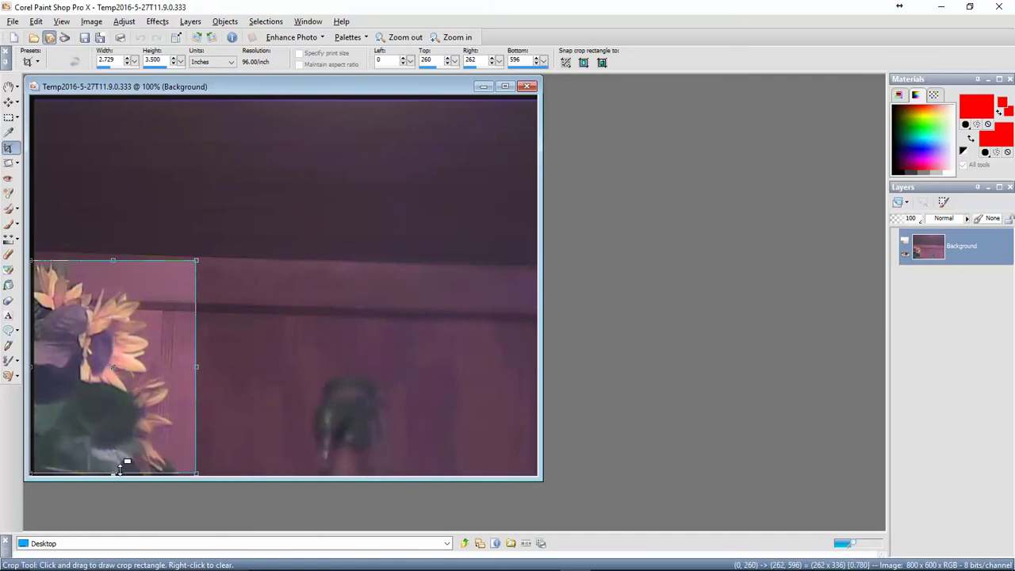
{"action": "double_click", "coordinate": [85, 371]}
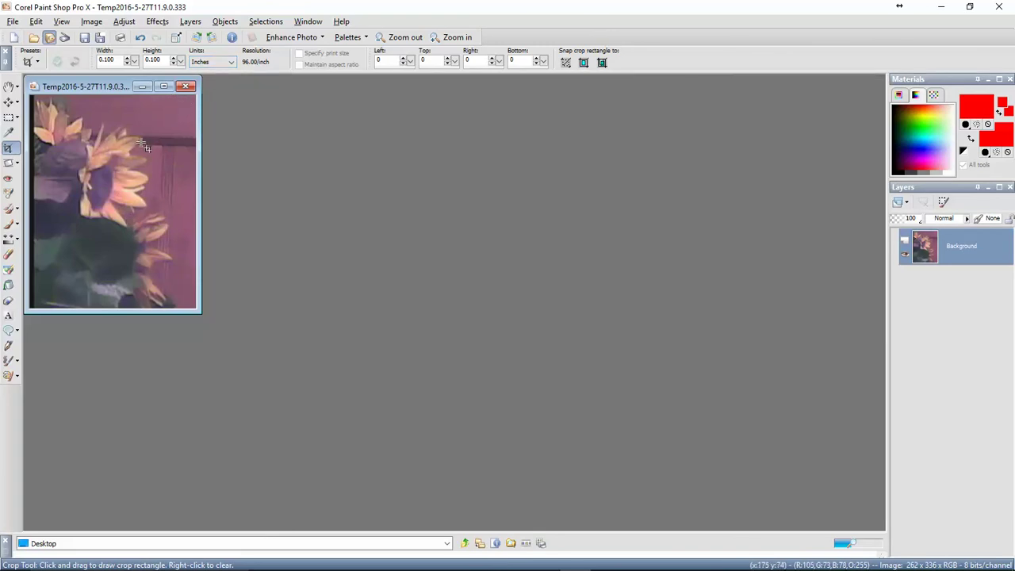
Step: Close the cropped image without saving the changes and minimize Paint Shop Pro X
{"action": "left_click", "coordinate": [186, 87]}
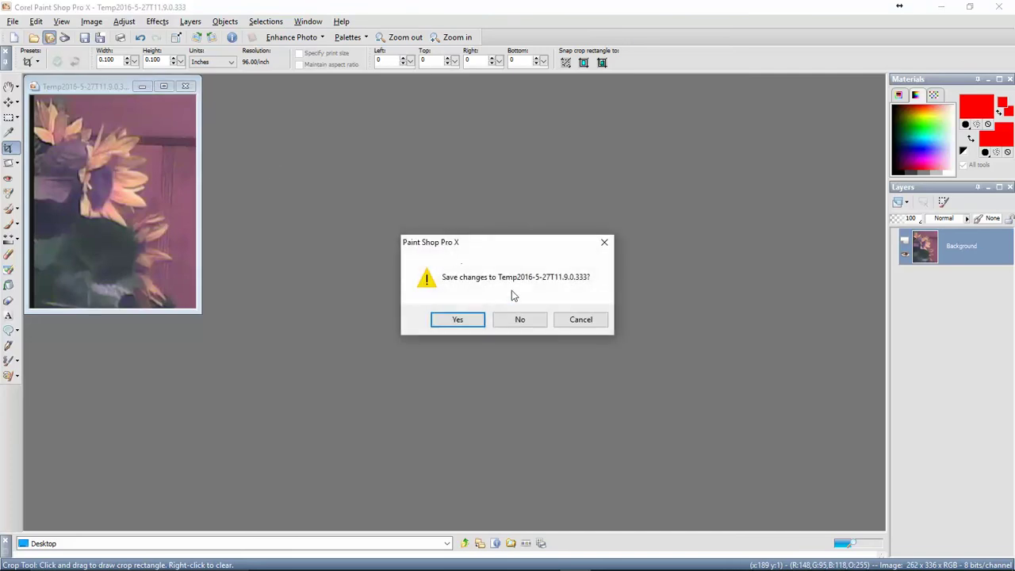
{"action": "left_click", "coordinate": [520, 320]}
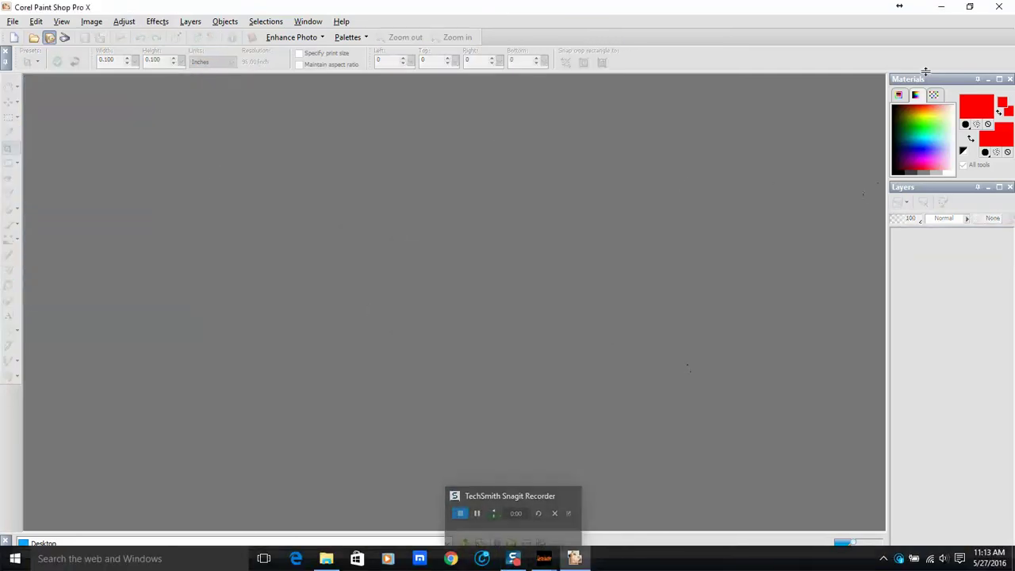
{"action": "left_click", "coordinate": [942, 6]}
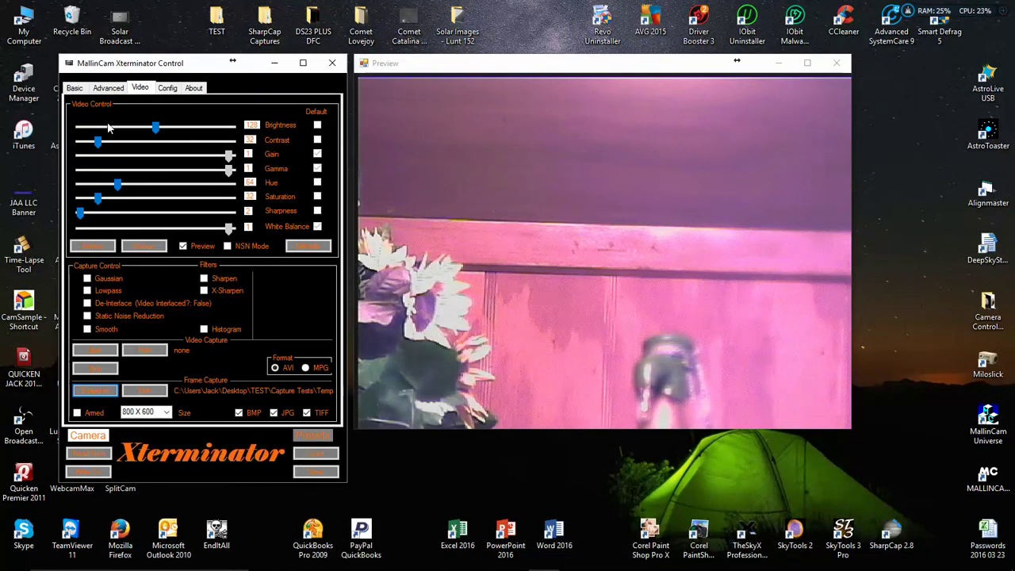
Step: Shift the camera control window down and reopen the Capture Tests folder inside the desktop's TEST folder
{"action": "left_click_drag", "start_coordinate": [182, 60], "coordinate": [181, 115]}
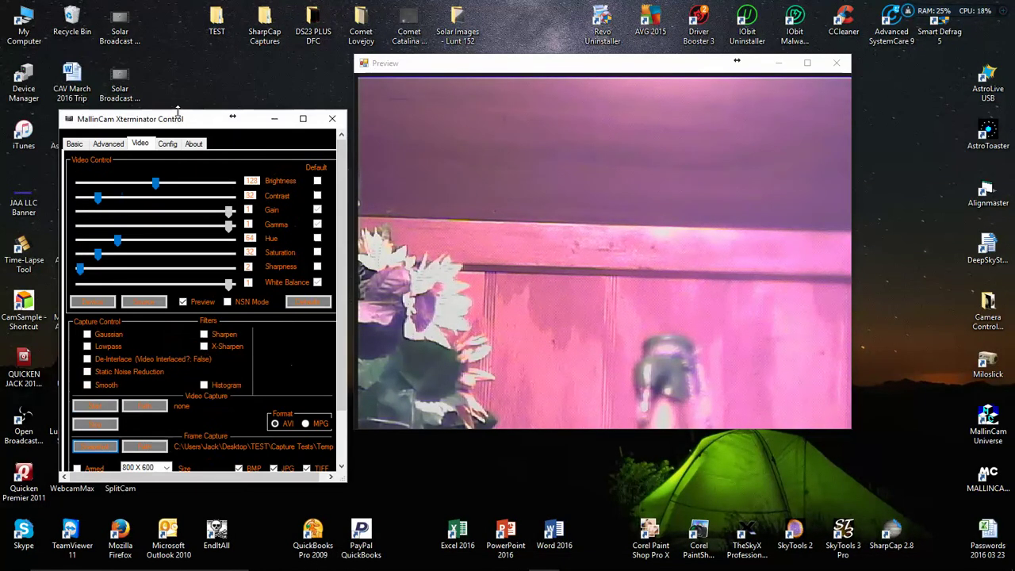
{"action": "double_click", "coordinate": [215, 35]}
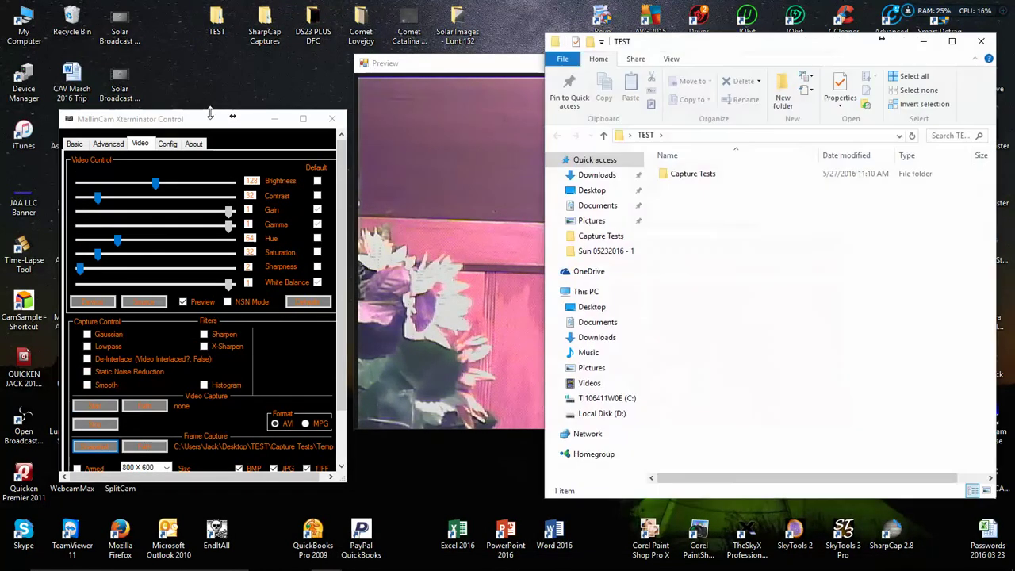
{"action": "left_click", "coordinate": [708, 179]}
{"action": "double_click", "coordinate": [708, 180]}
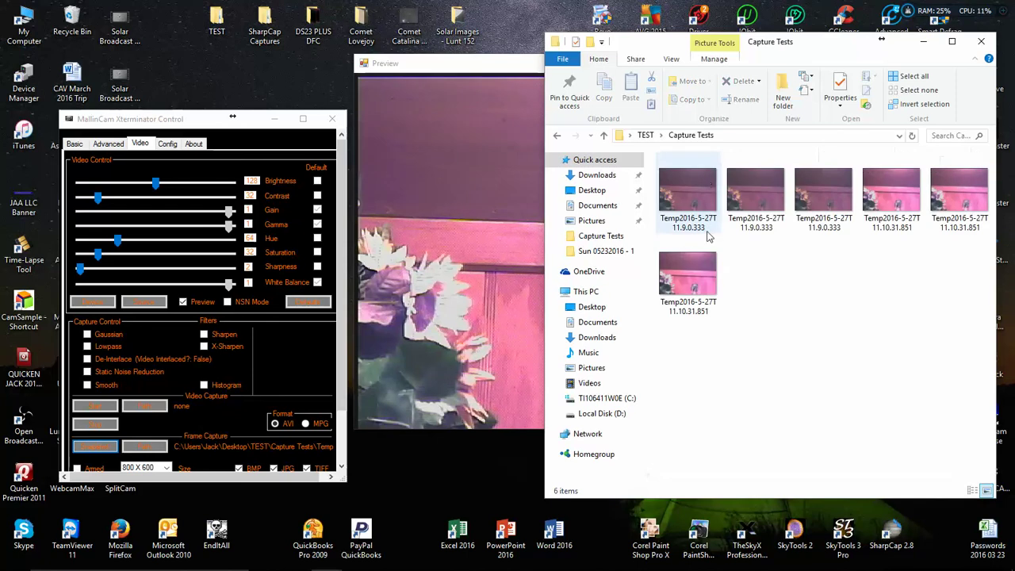
Step: Open the first Temp2016-5-27T11.10.31.851 image in Corel PaintShop Pro X5, dismissing the wedding photo promotion and recovering Sun 052316-Stack.bmp
{"action": "double_click", "coordinate": [880, 208]}
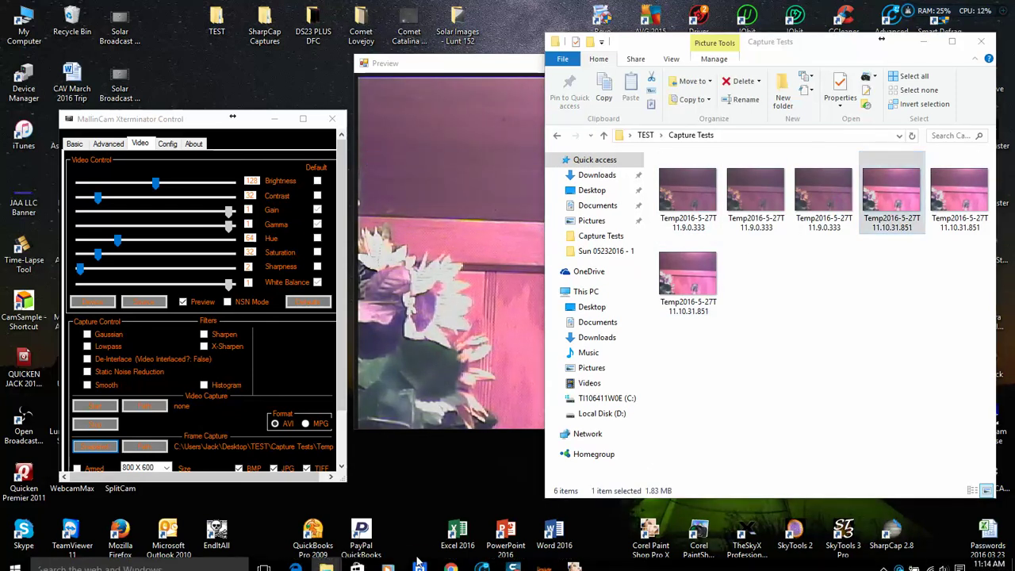
{"action": "mouse_move", "coordinate": [585, 562]}
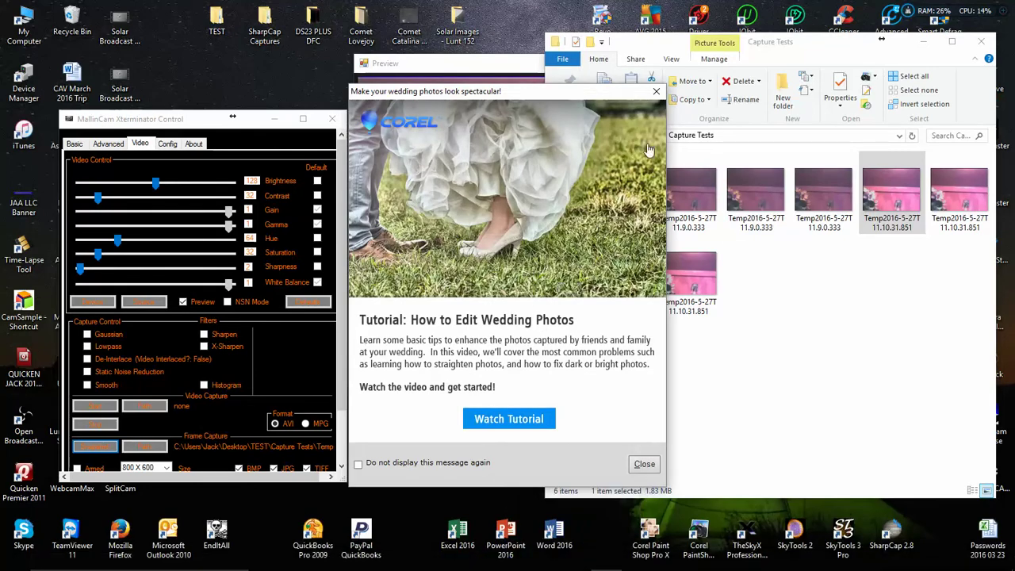
{"action": "left_click", "coordinate": [655, 92]}
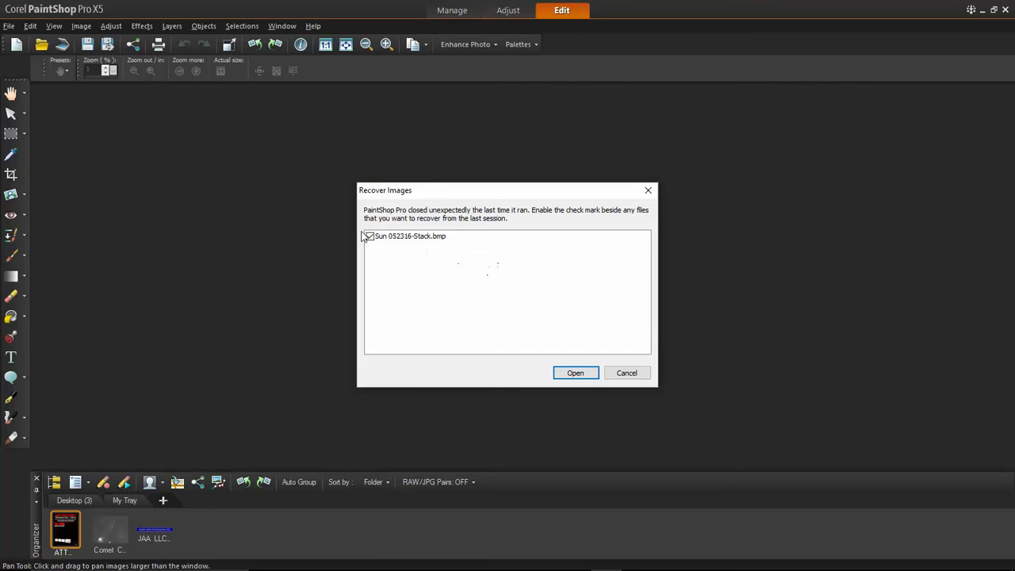
{"action": "left_click", "coordinate": [589, 374]}
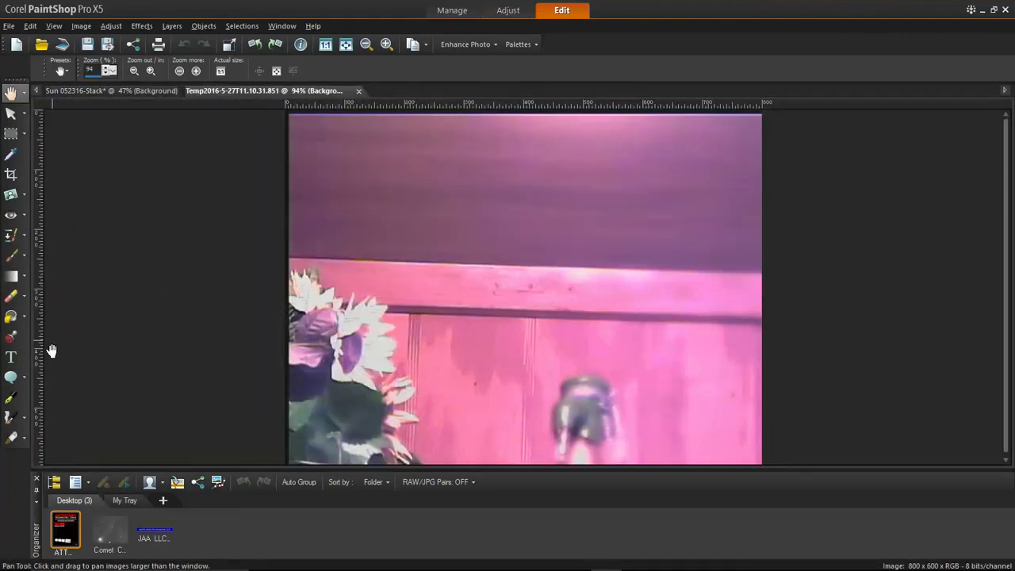
Step: Try a diagonal Pen tool line with the Arrowhead end style at width 1.00 across the image, and undo it
{"action": "left_click", "coordinate": [11, 401]}
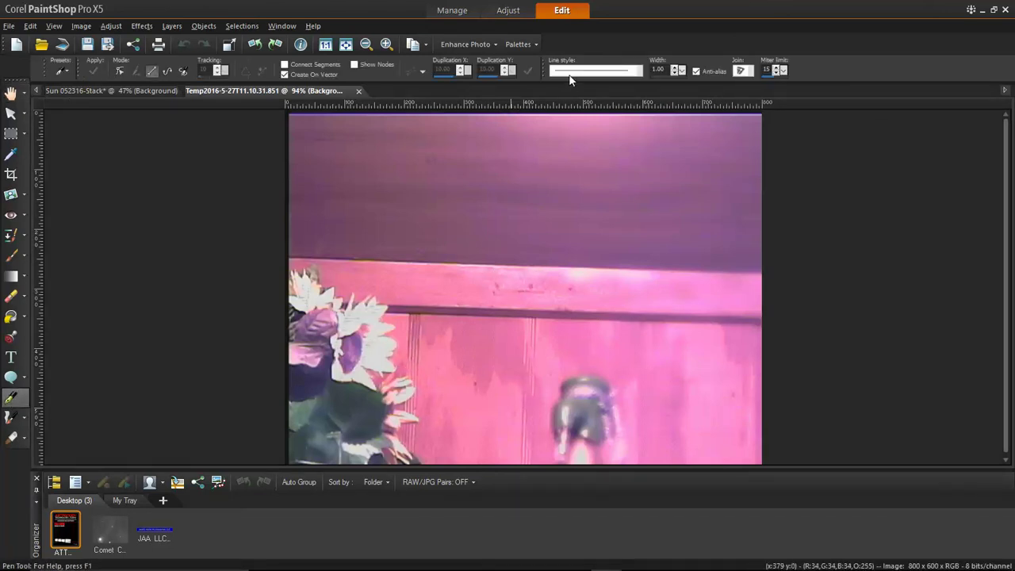
{"action": "left_click", "coordinate": [640, 71]}
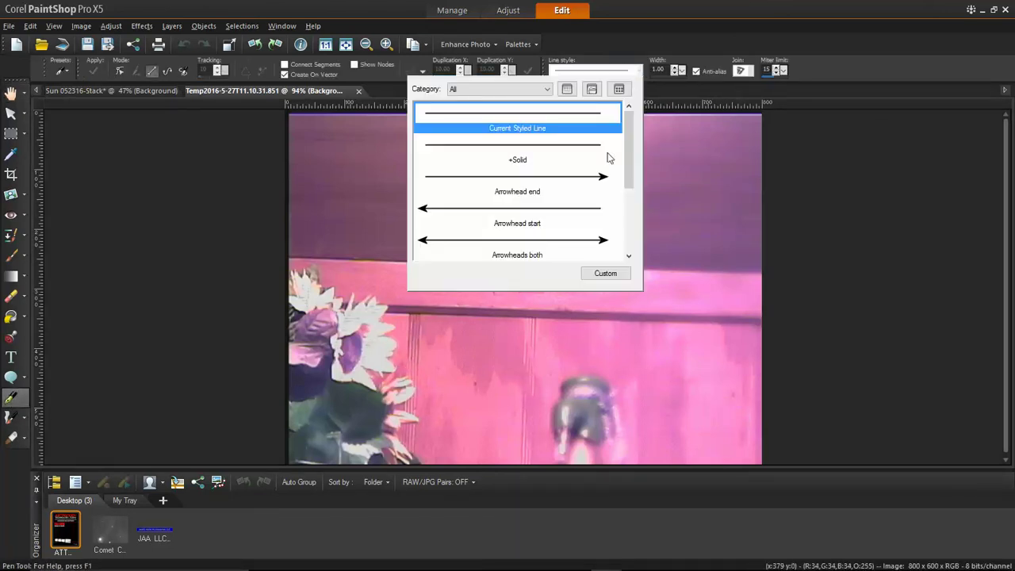
{"action": "left_click", "coordinate": [590, 181]}
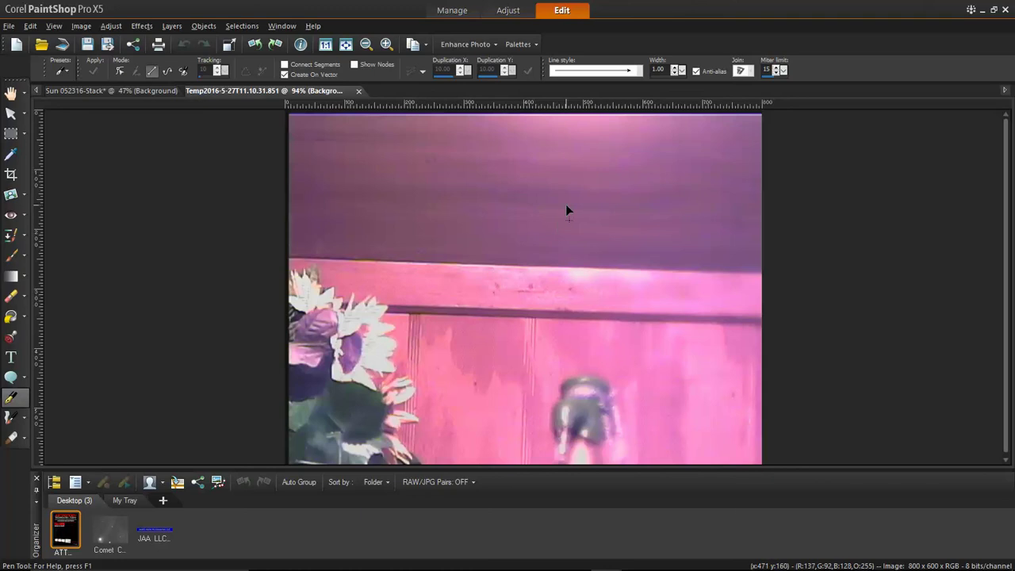
{"action": "left_click_drag", "start_coordinate": [566, 206], "coordinate": [430, 376]}
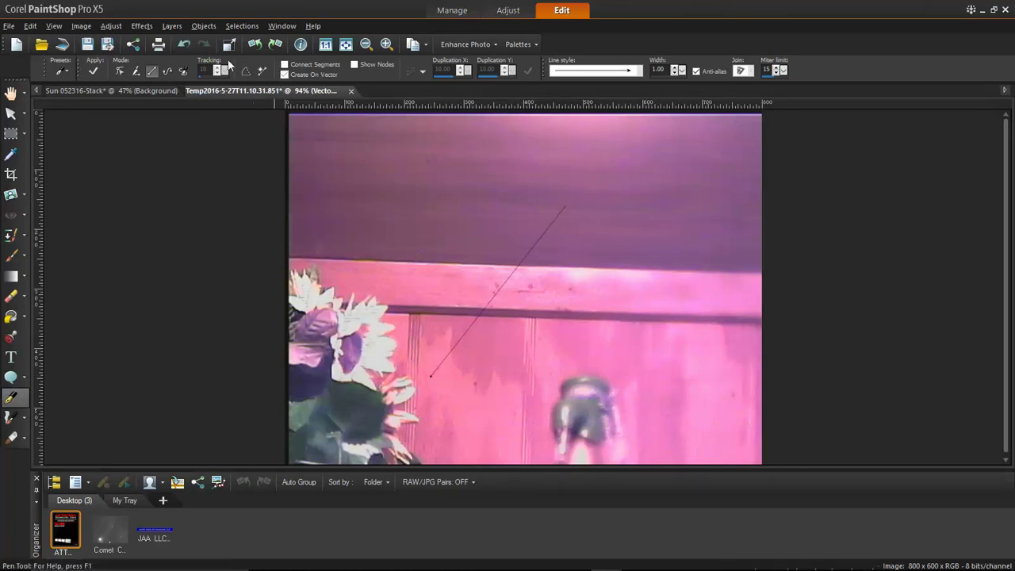
{"action": "left_click", "coordinate": [184, 47]}
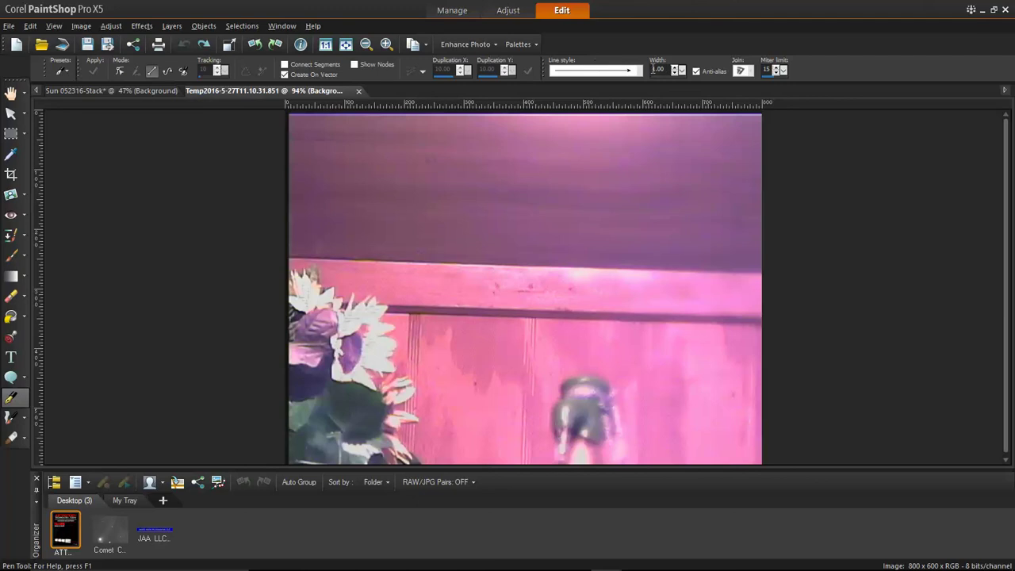
Step: Draw an arrow of width 5.00 from the dark upper panel to the sunflower, and add the text "Sunflower" above its tail
{"action": "left_click", "coordinate": [675, 68]}
{"action": "mouse_move", "coordinate": [658, 164]}
{"action": "left_mouse_down"}
{"action": "mouse_move", "coordinate": [574, 249]}
{"action": "mouse_move", "coordinate": [435, 356]}
{"action": "mouse_move", "coordinate": [377, 333]}
{"action": "mouse_move", "coordinate": [360, 348]}
{"action": "left_mouse_up"}
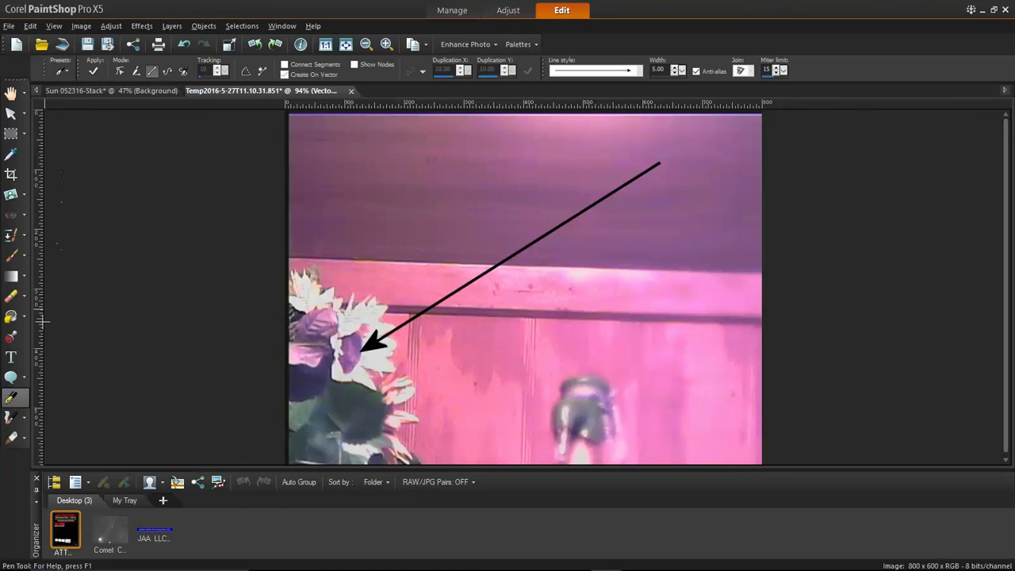
{"action": "left_click", "coordinate": [10, 361]}
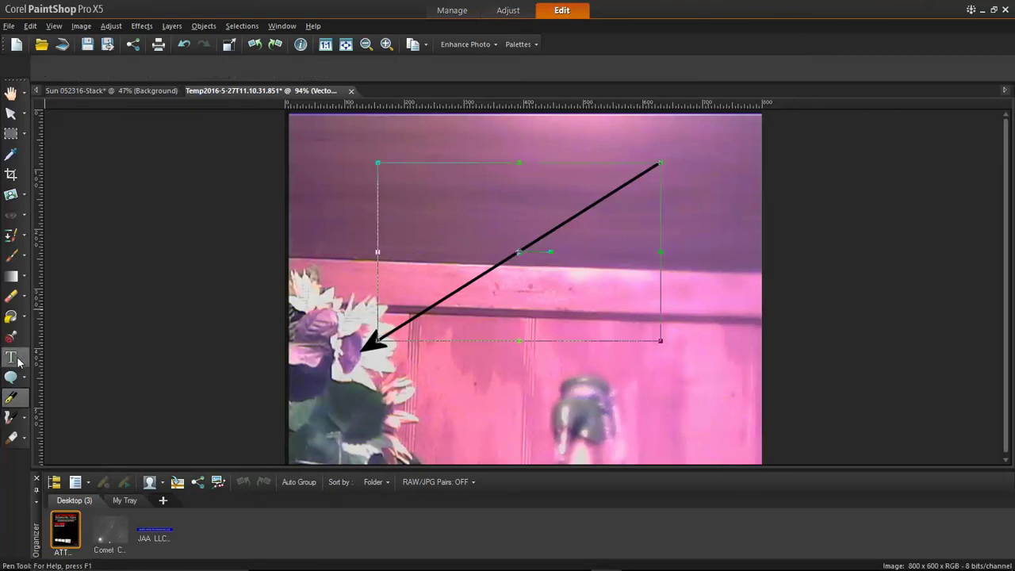
{"action": "left_click", "coordinate": [613, 131]}
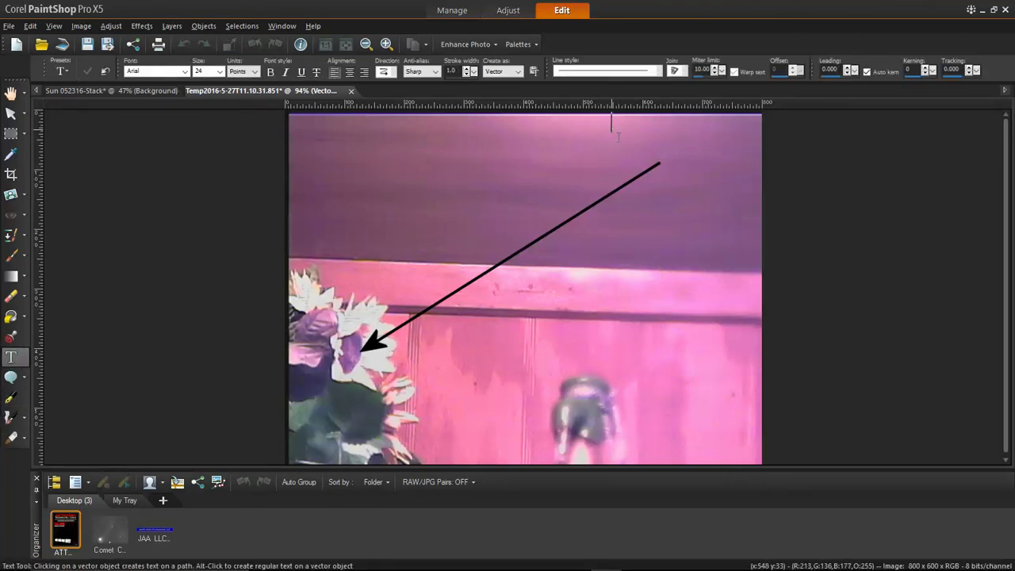
{"action": "type", "text": "Sunflower"}
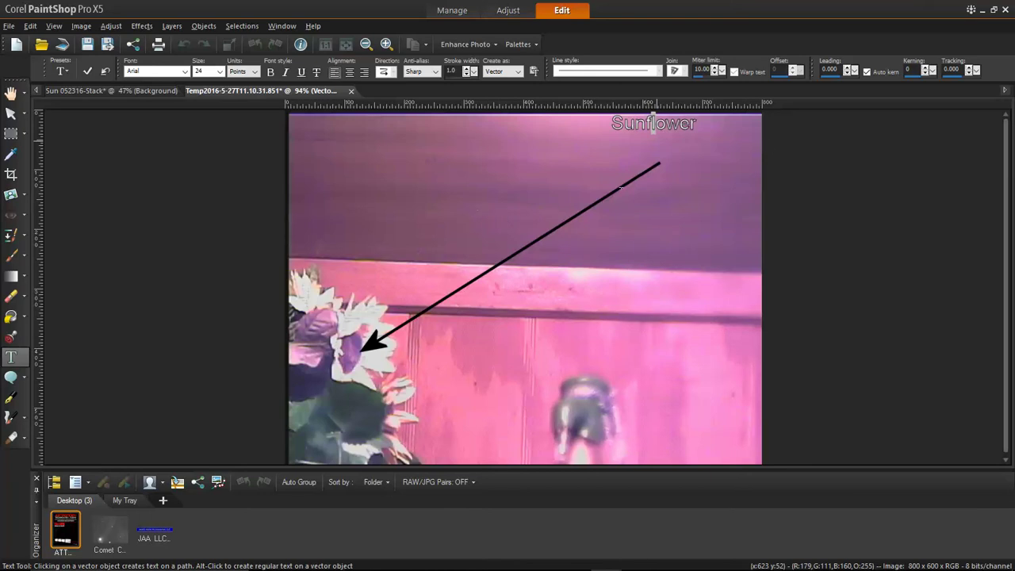
Step: Close PaintShop Pro without saving the modified images and dismiss the PaintShop Pro X8 upgrade offer
{"action": "left_click", "coordinate": [1006, 10]}
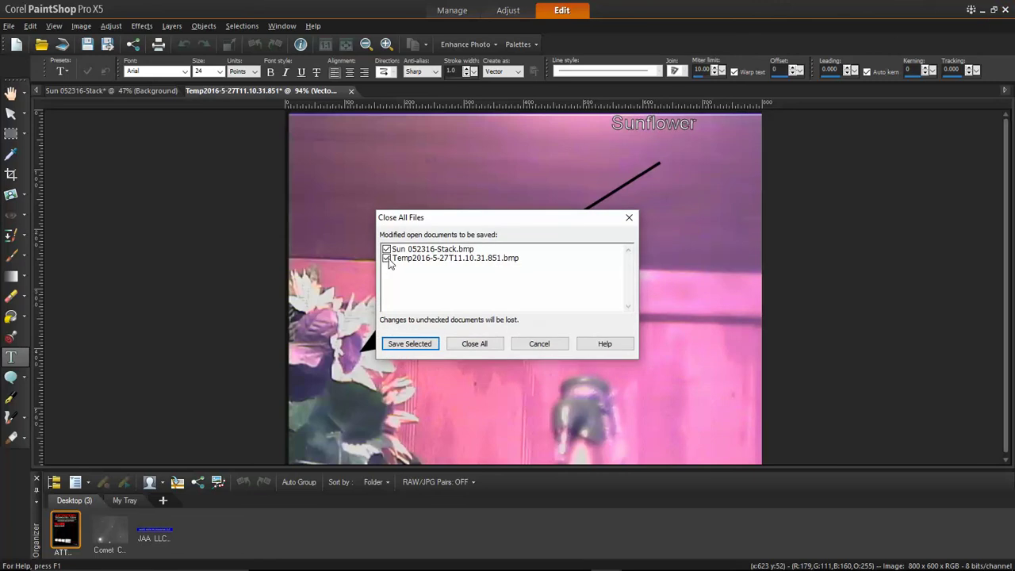
{"action": "left_click", "coordinate": [387, 260]}
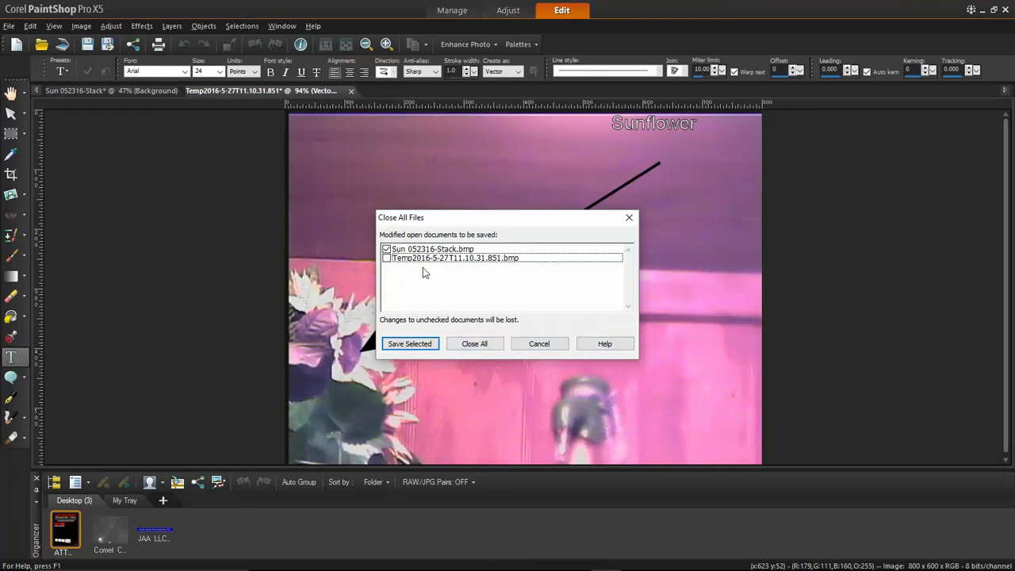
{"action": "left_click", "coordinate": [479, 348]}
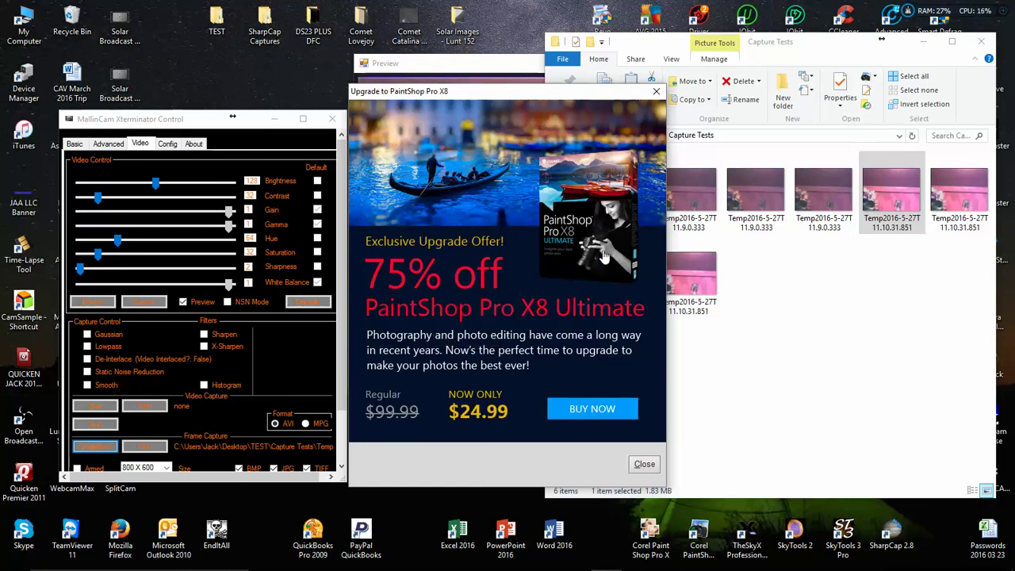
{"action": "left_click", "coordinate": [655, 92]}
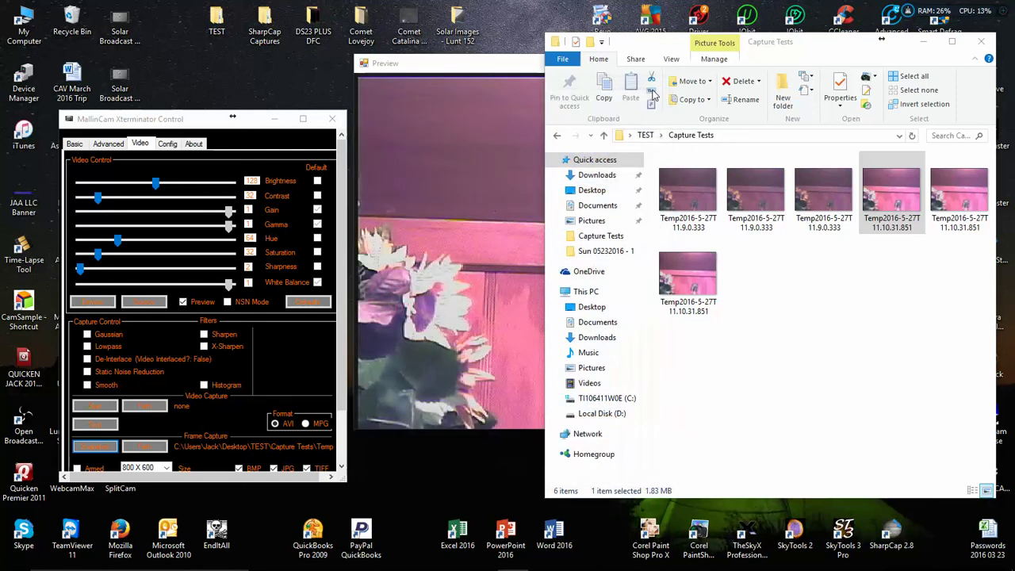